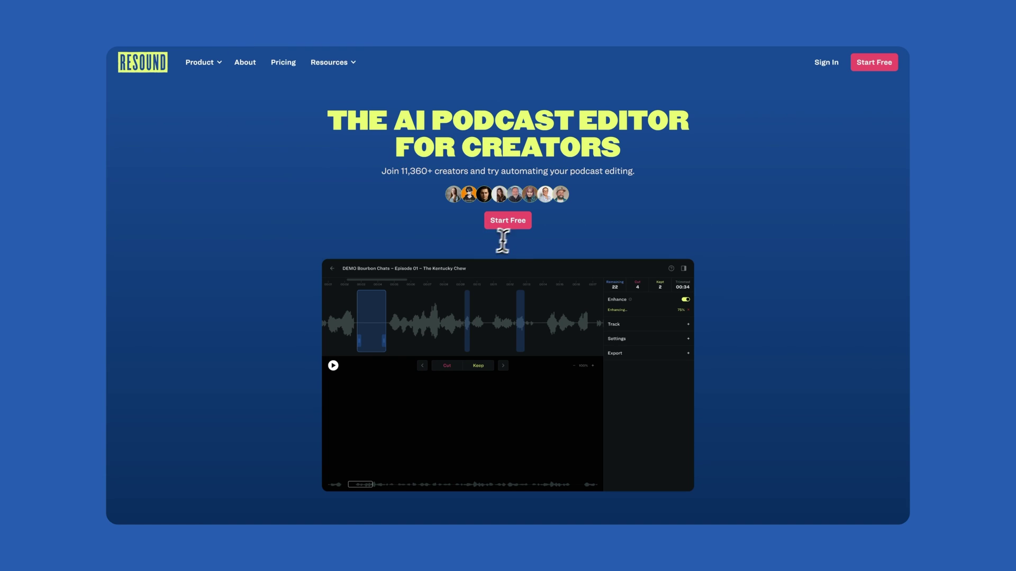
# Fill in the free-trial sign-up form with a name, e-mail address and password
pyautogui.click(511, 227)
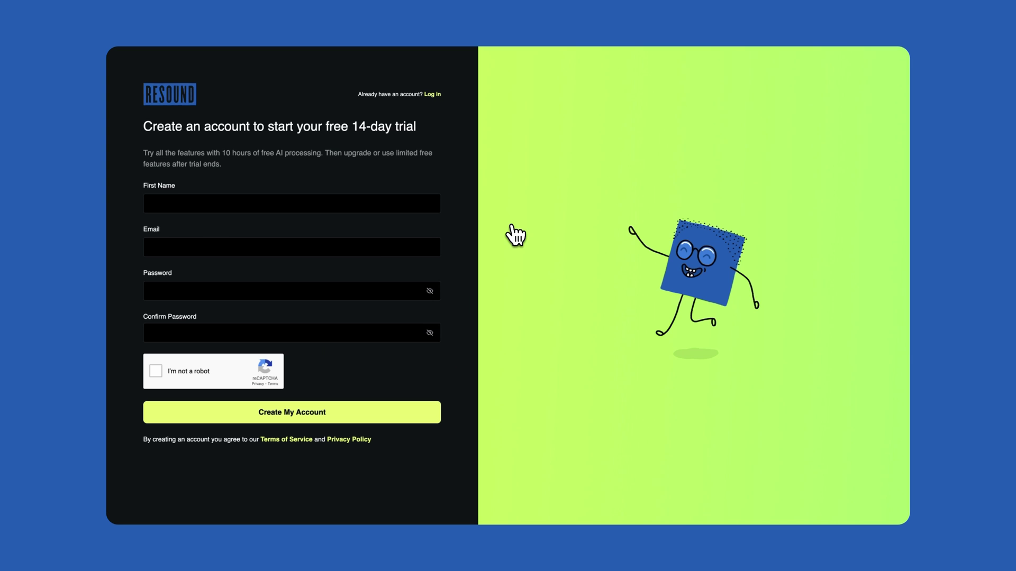
pyautogui.click(217, 199)
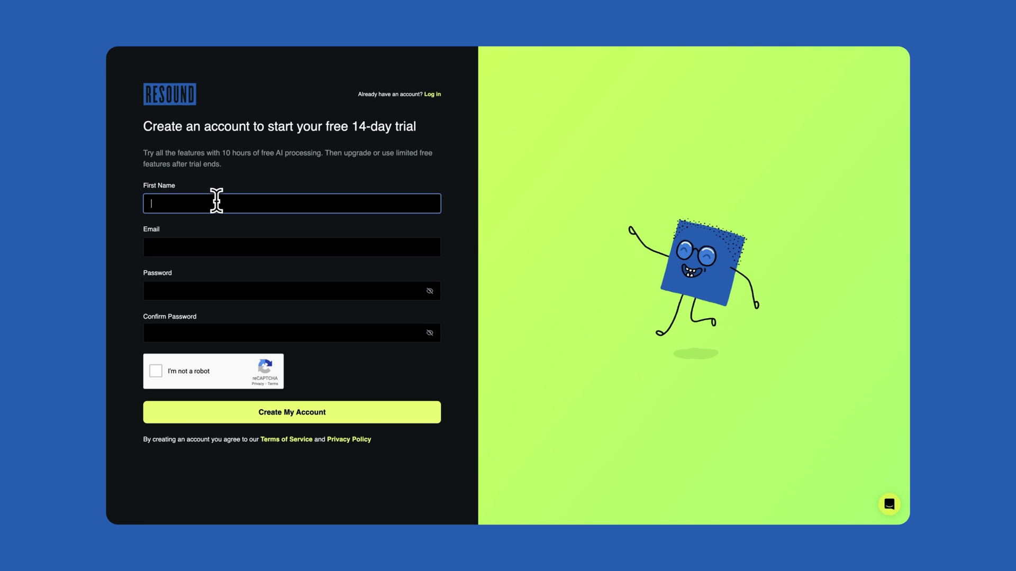
pyautogui.press('Tab')
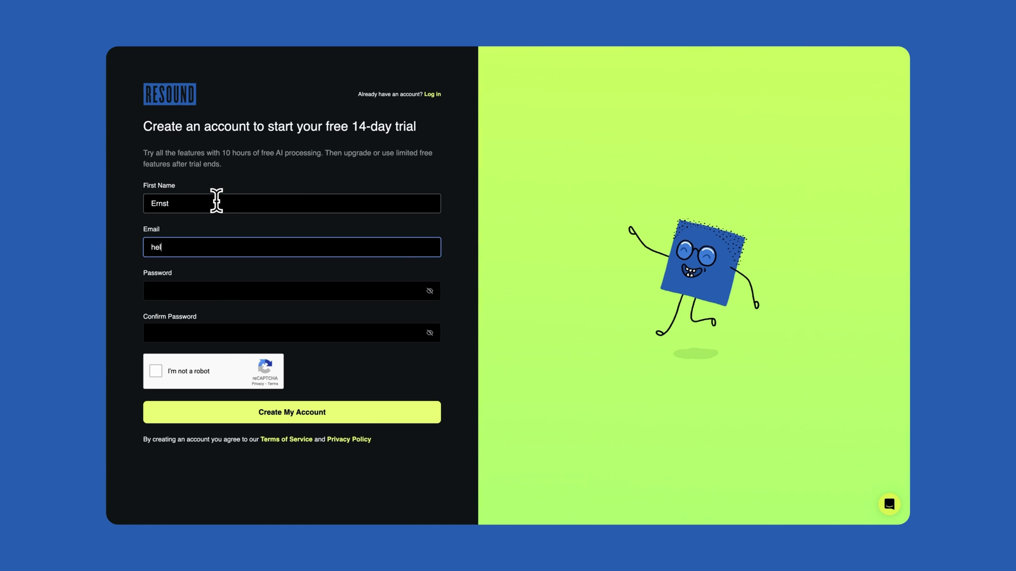
pyautogui.press('Tab')
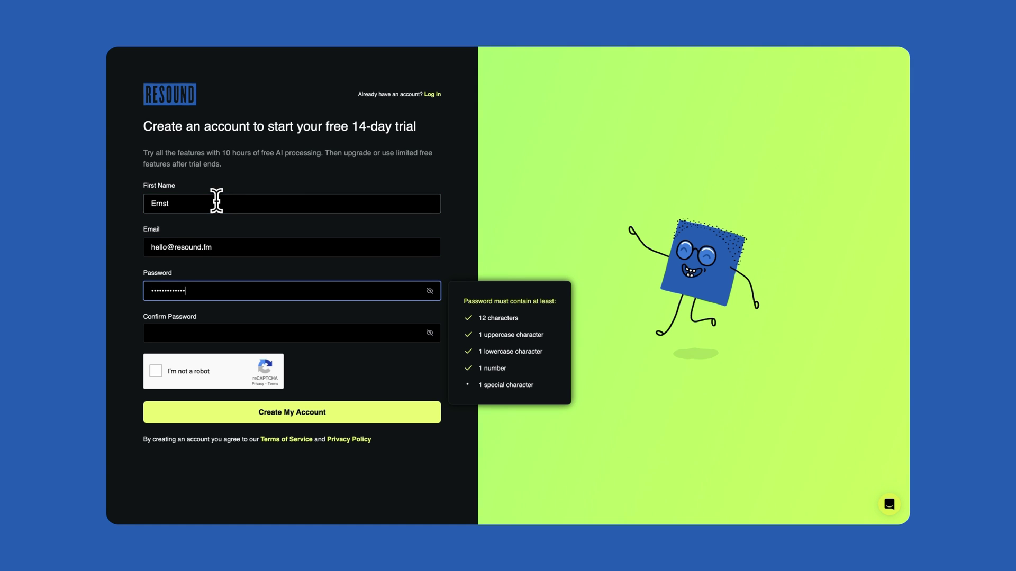
pyautogui.write('!')
pyautogui.press('Tab')
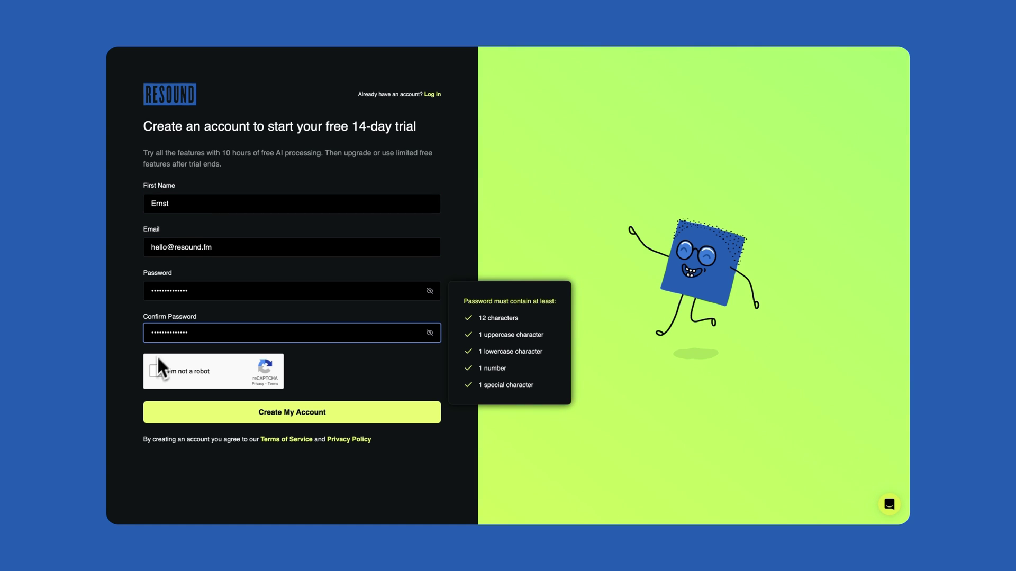
# Pass the reCAPTCHA check and verify the account's e-mail address from the inbox
pyautogui.click(155, 370)
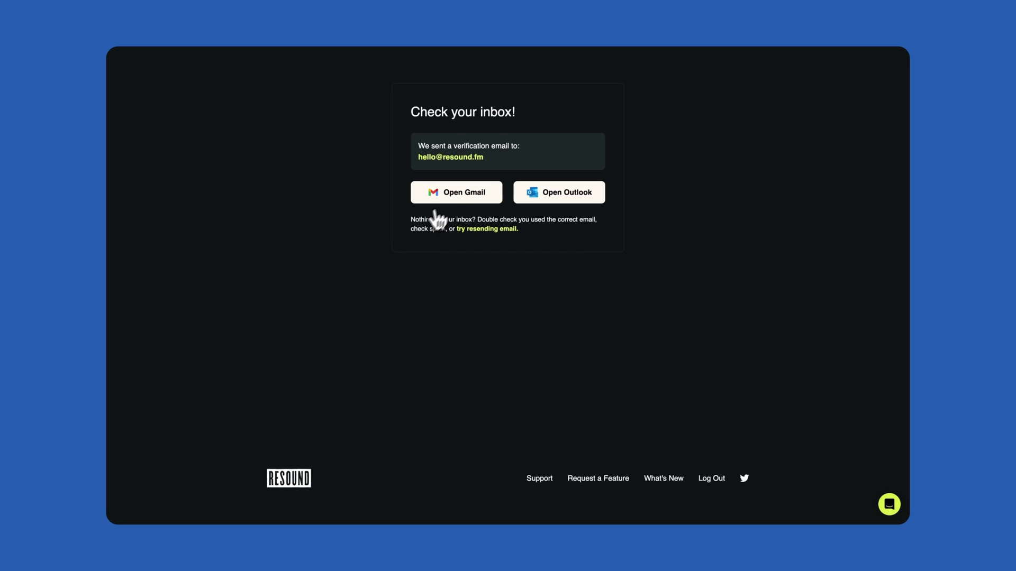
pyautogui.click(463, 199)
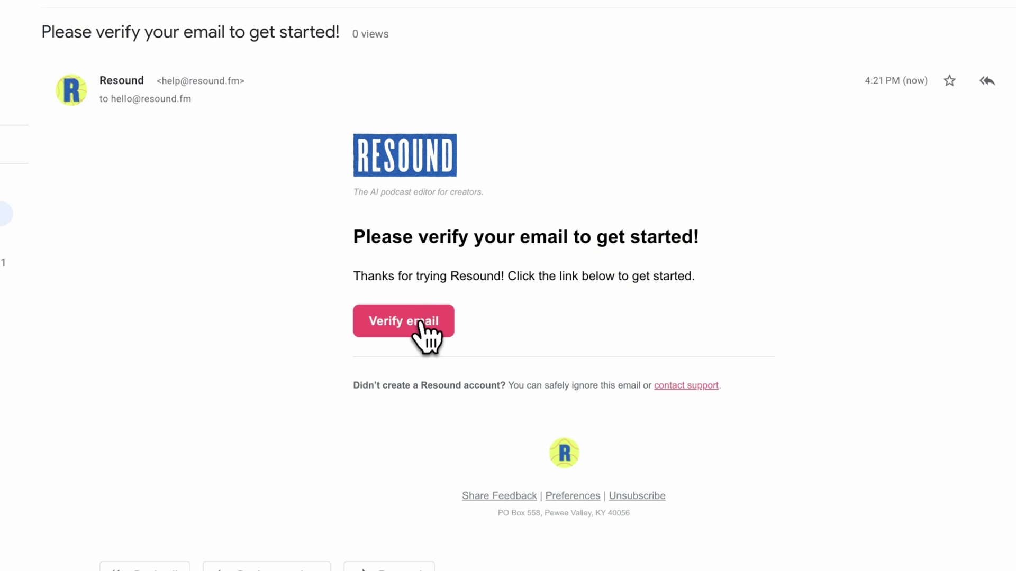
pyautogui.click(429, 320)
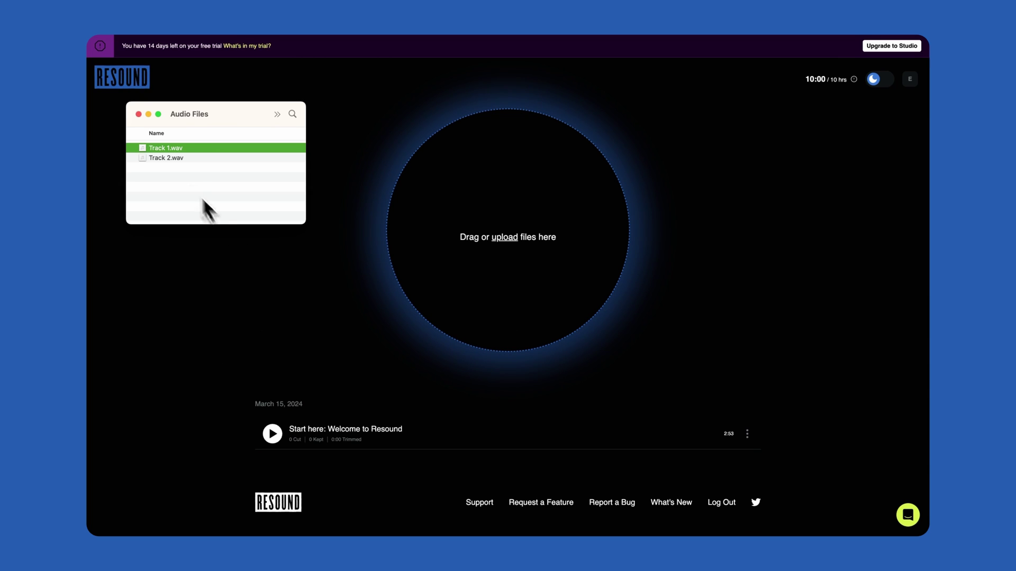
# Drag Track 1.wav and Track 2.wav into Resound together as one two-track session
pyautogui.moveTo(170, 151); pyautogui.dragTo(465, 214)
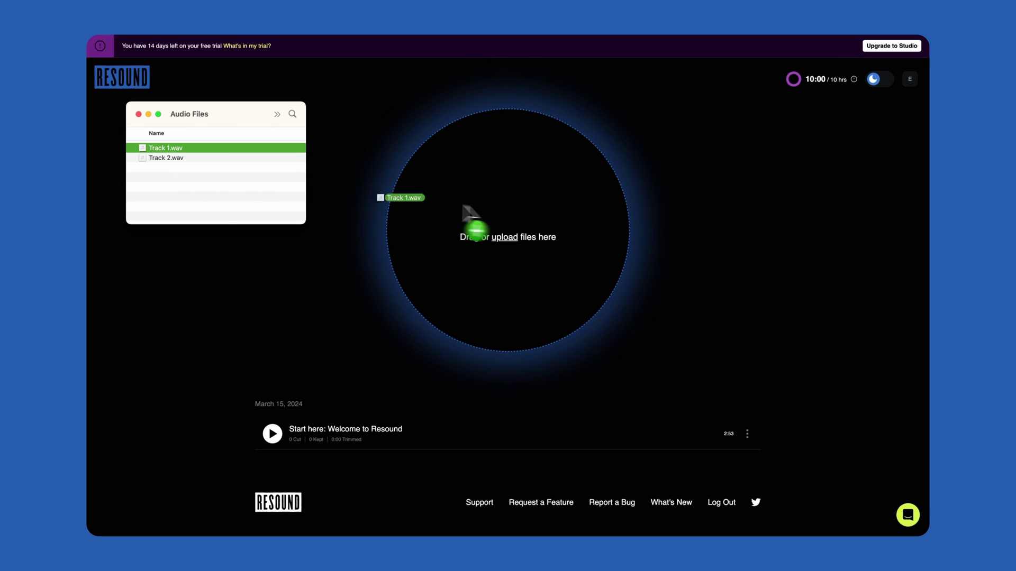
pyautogui.click(191, 159)
pyautogui.click(192, 150)
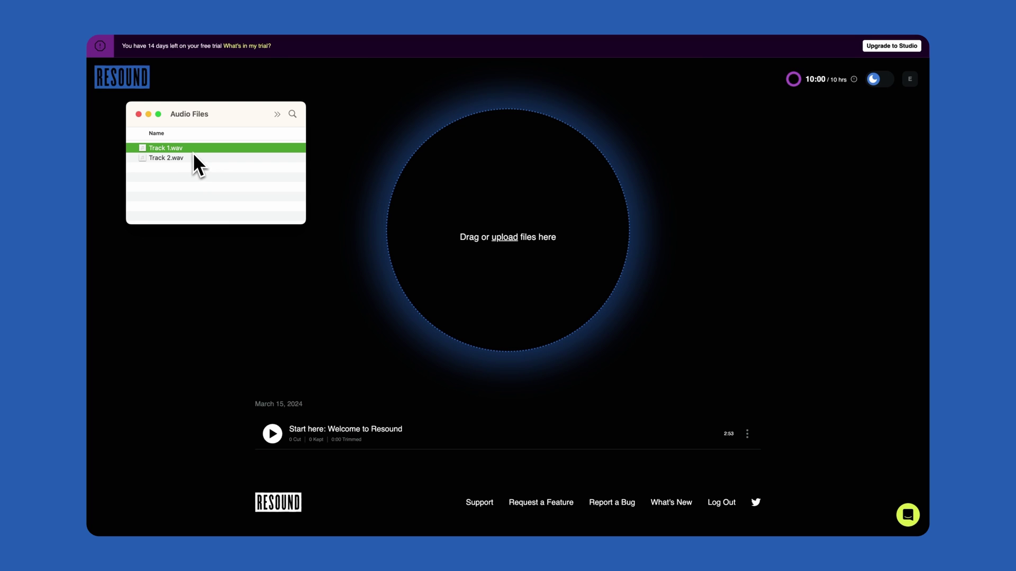
pyautogui.keyDown('shift'); pyautogui.click(192, 158); pyautogui.keyUp('shift')
pyautogui.moveTo(192, 161); pyautogui.dragTo(526, 252)
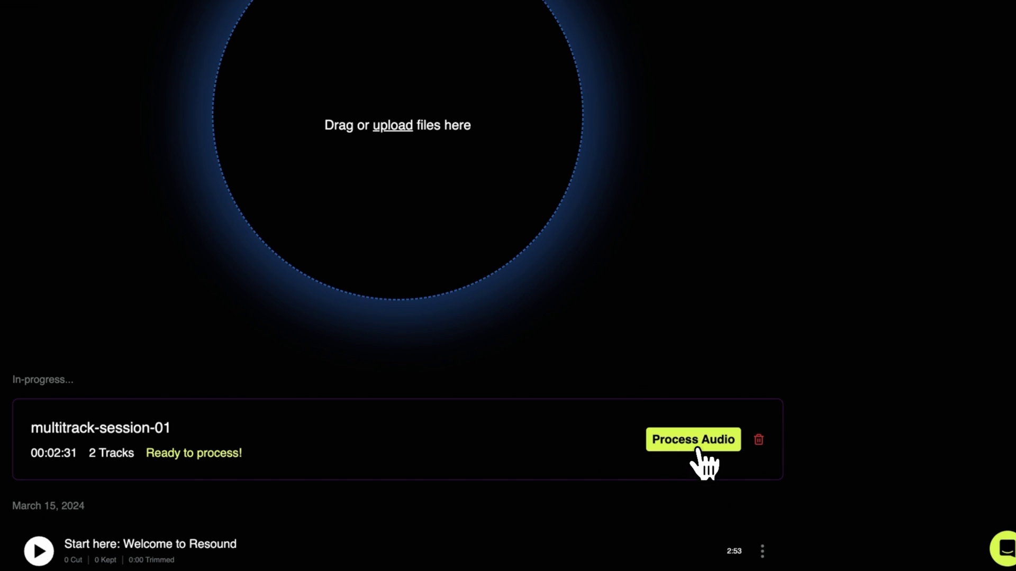
# Process multitrack-session-01, confirming the 2 minutes 31 seconds of usage
pyautogui.click(700, 454)
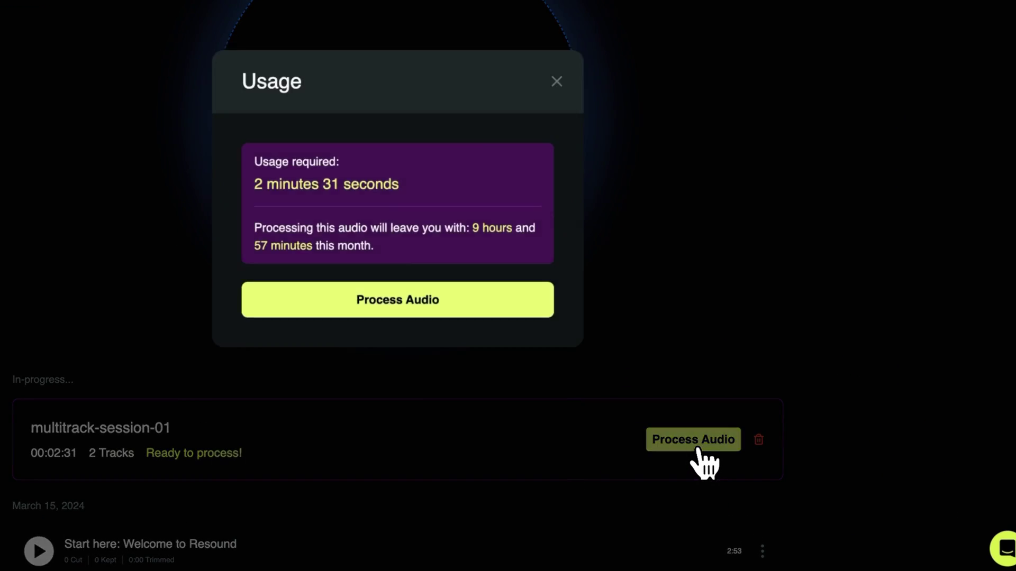
pyautogui.click(385, 309)
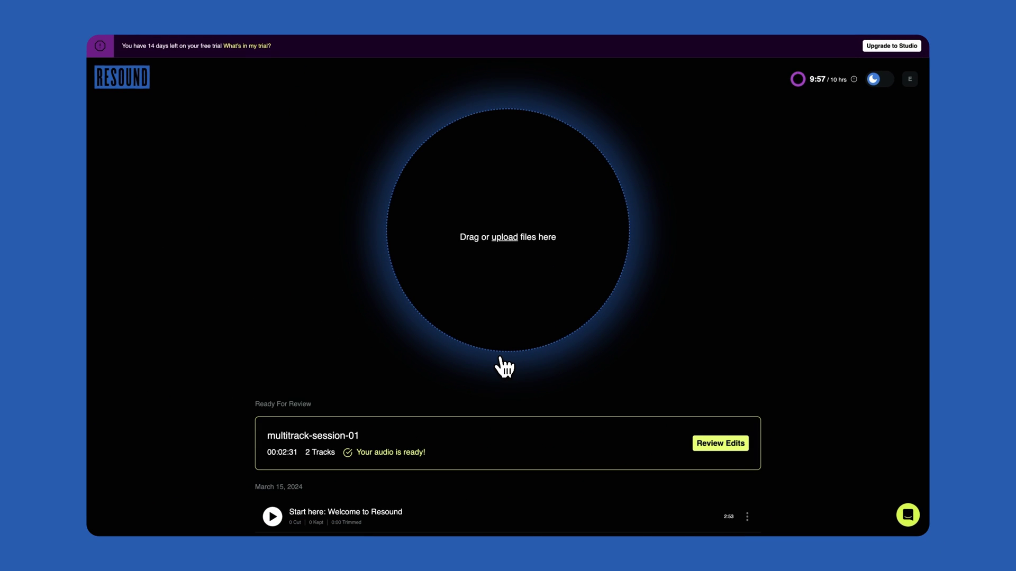
# Open the review editor, browse the Track, Settings and Export panels, then hide the sidebar
pyautogui.click(724, 450)
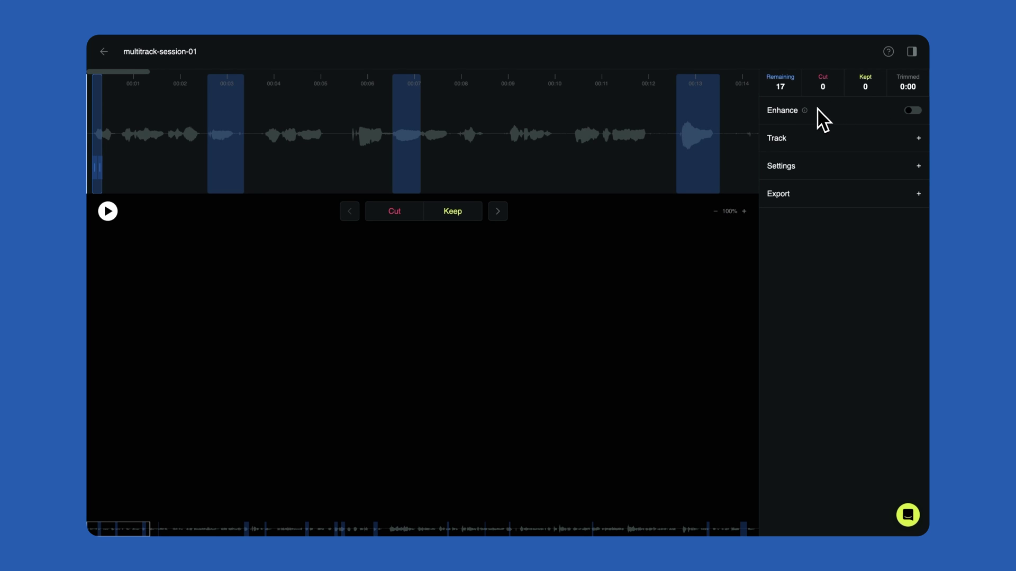
pyautogui.press('space')
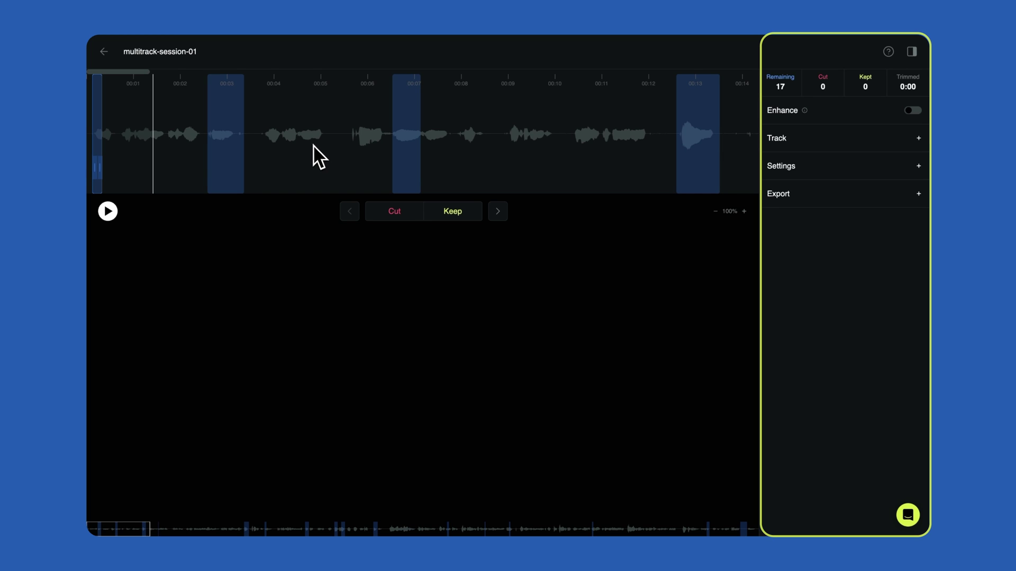
pyautogui.click(918, 138)
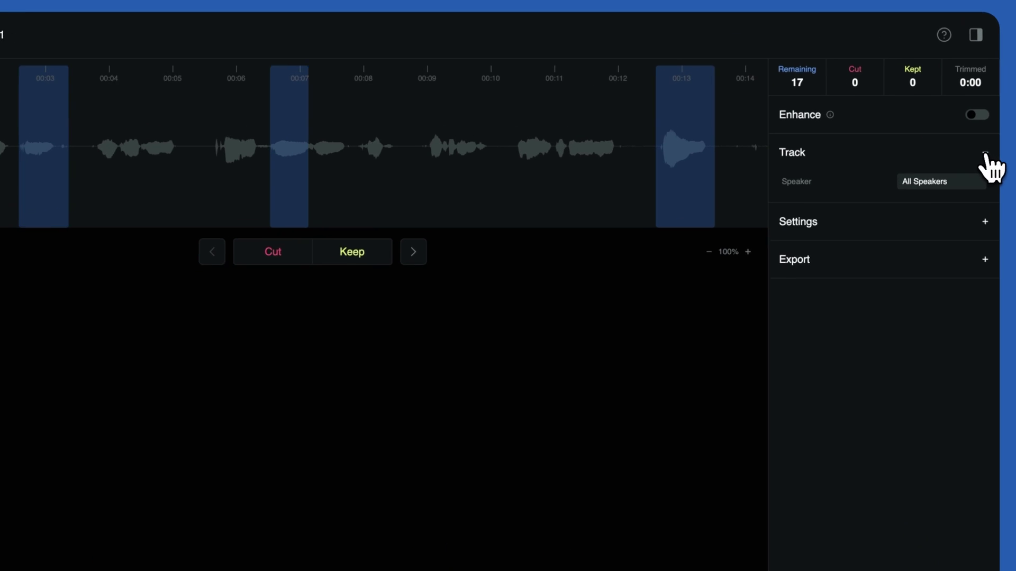
pyautogui.click(985, 153)
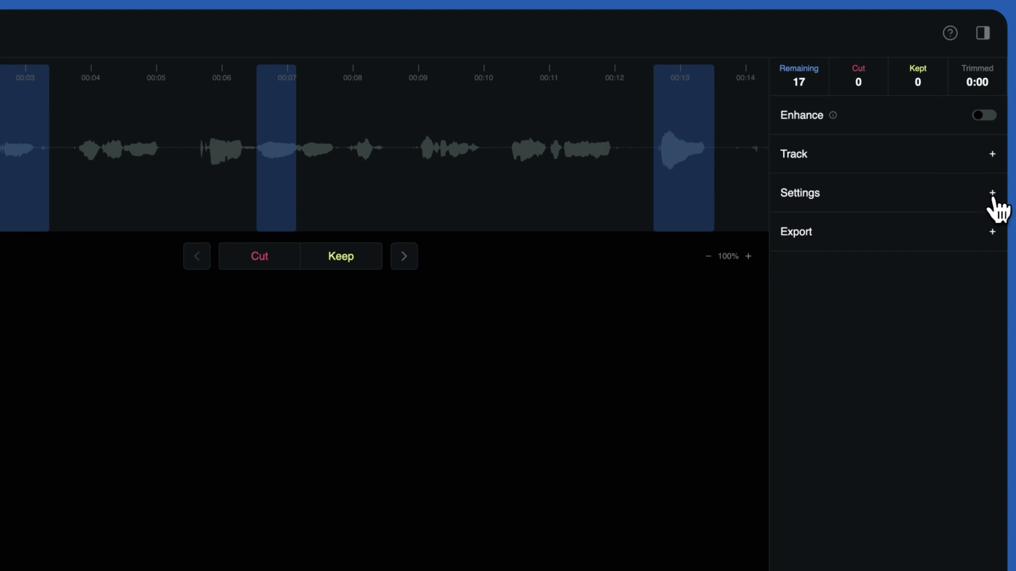
pyautogui.click(984, 192)
pyautogui.click(993, 193)
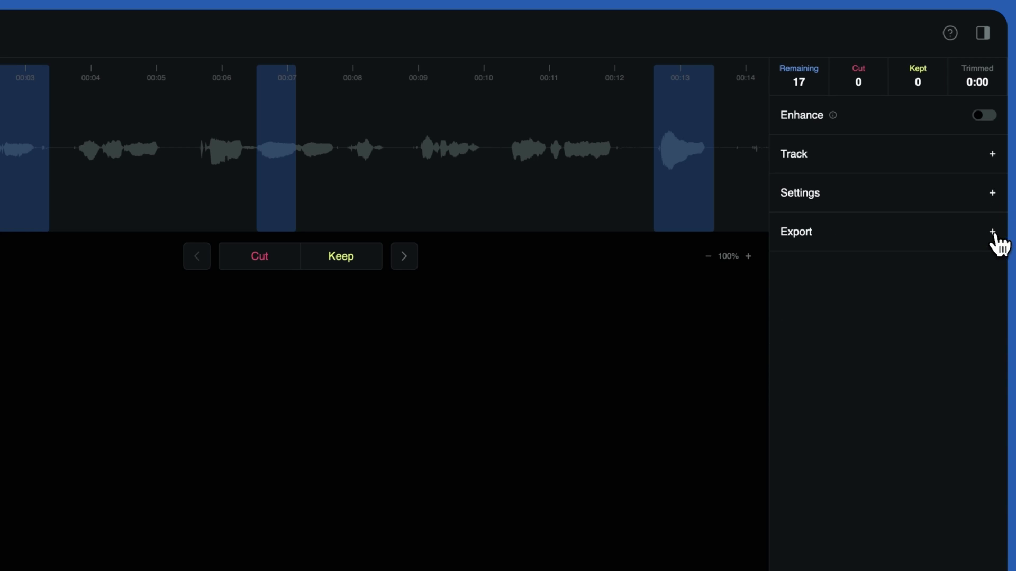
pyautogui.click(995, 240)
pyautogui.click(998, 233)
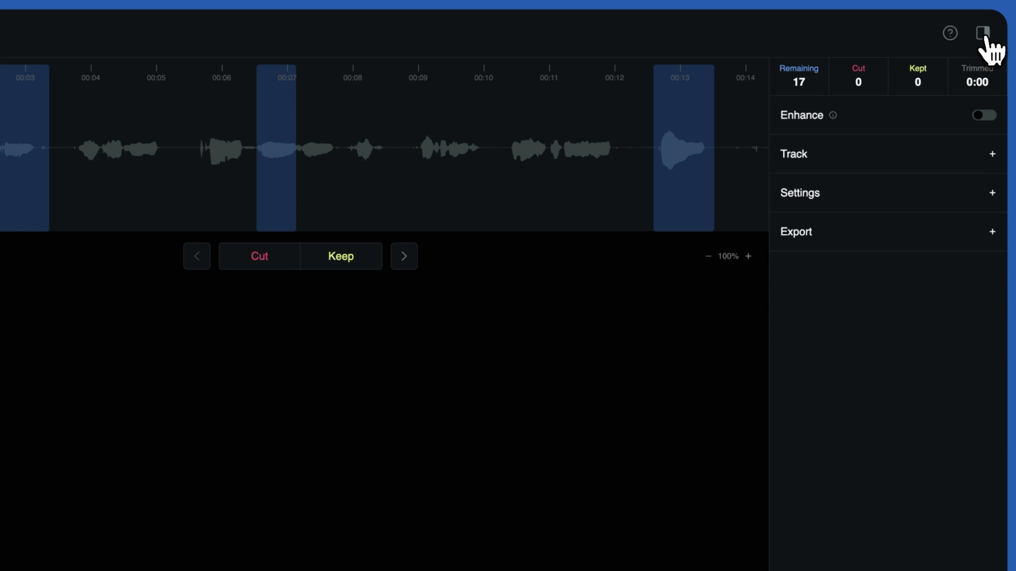
pyautogui.click(983, 33)
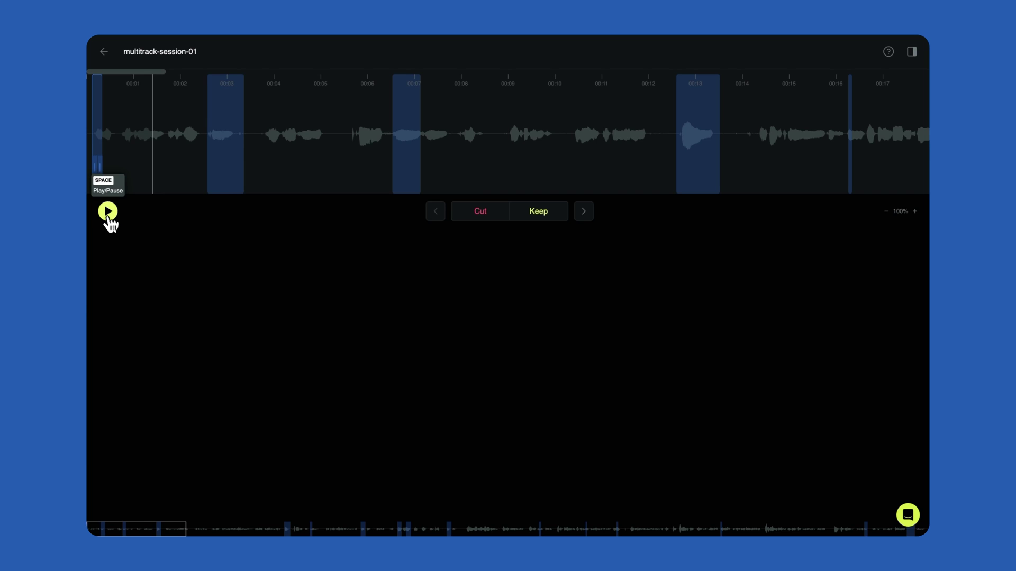
# Cut the opening suggested edit and keep the one at 00:03
pyautogui.click(108, 211)
pyautogui.click(108, 212)
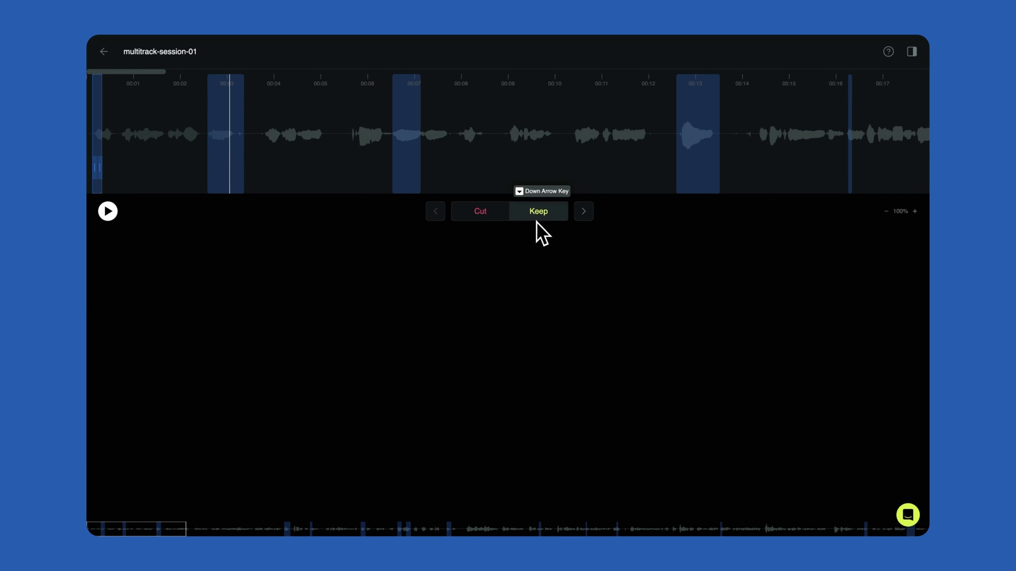
pyautogui.click(480, 228)
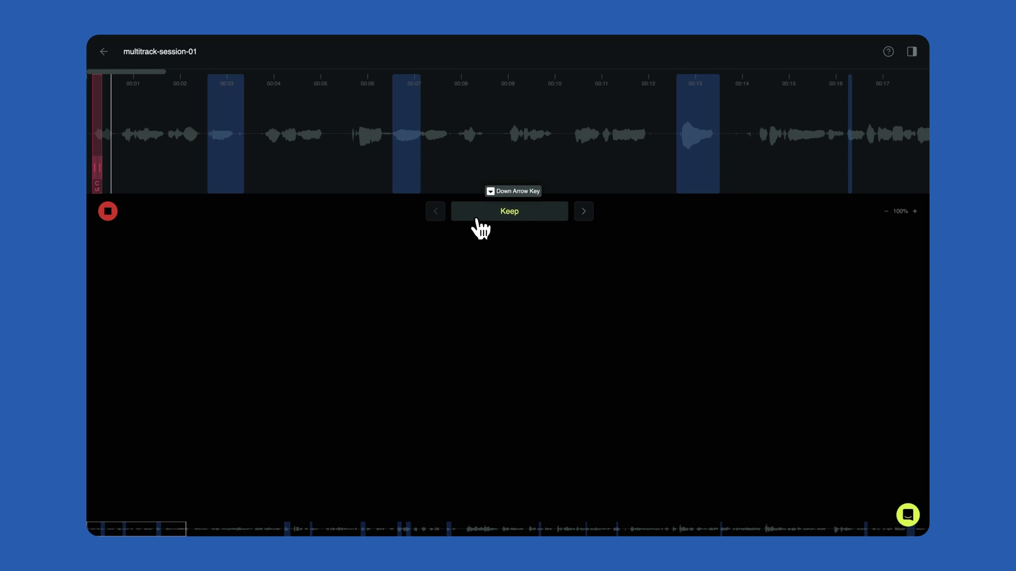
pyautogui.click(581, 217)
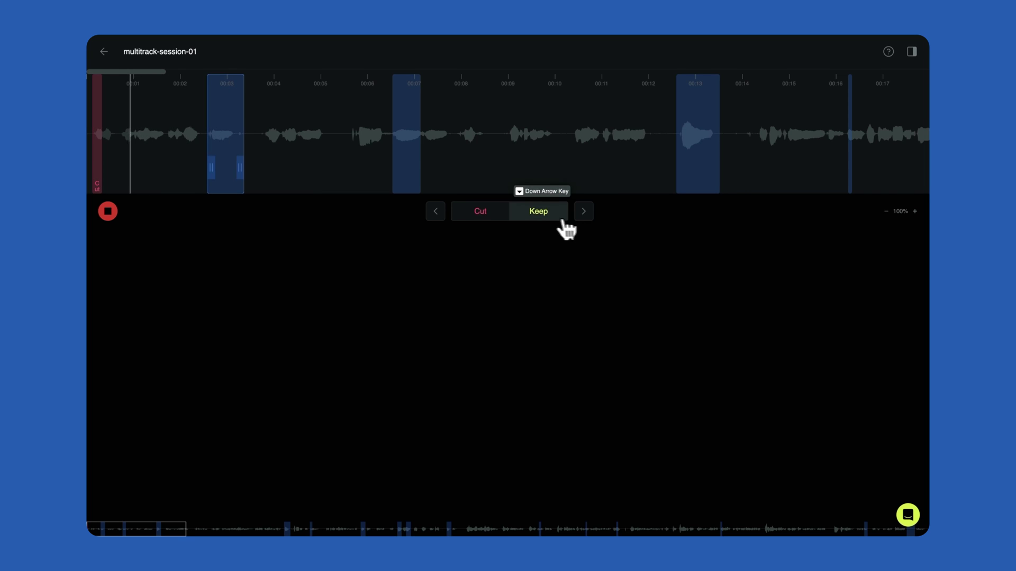
pyautogui.click(539, 222)
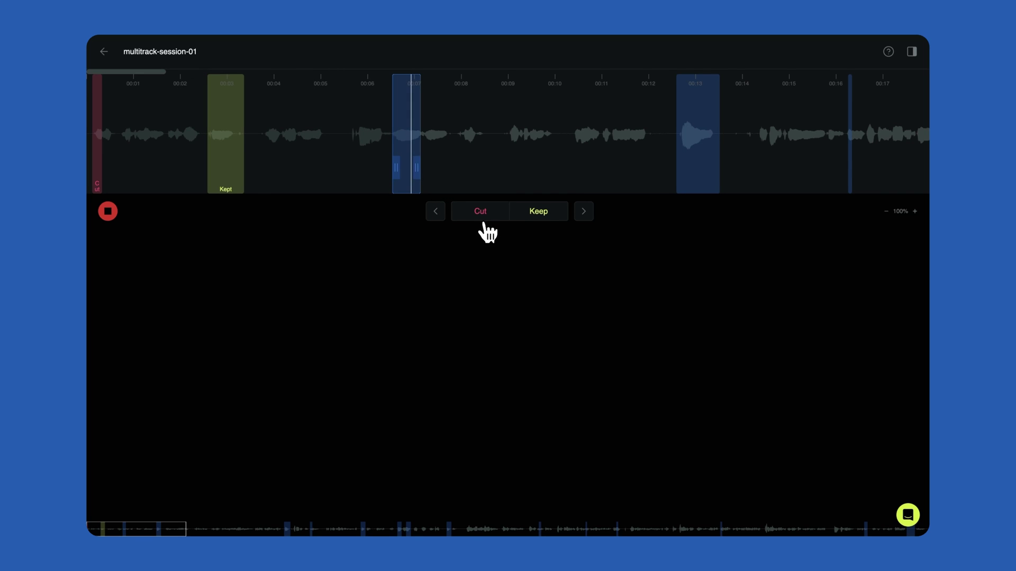
pyautogui.click(107, 210)
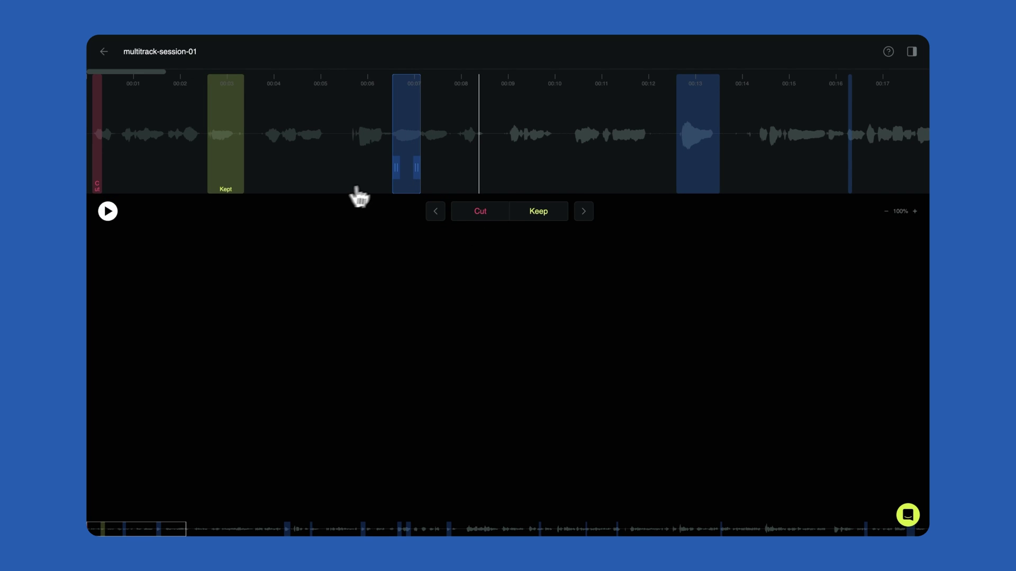
# Widen the 00:07 edit's boundaries and zoom the timeline out to the first minute
pyautogui.moveTo(393, 173); pyautogui.dragTo(446, 172)
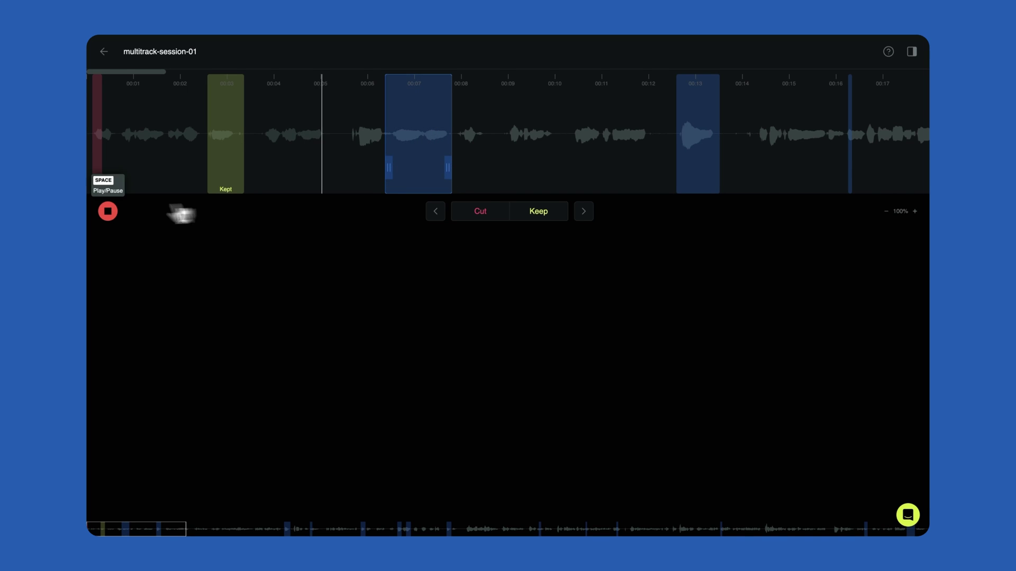
pyautogui.click(917, 216)
pyautogui.click(917, 217)
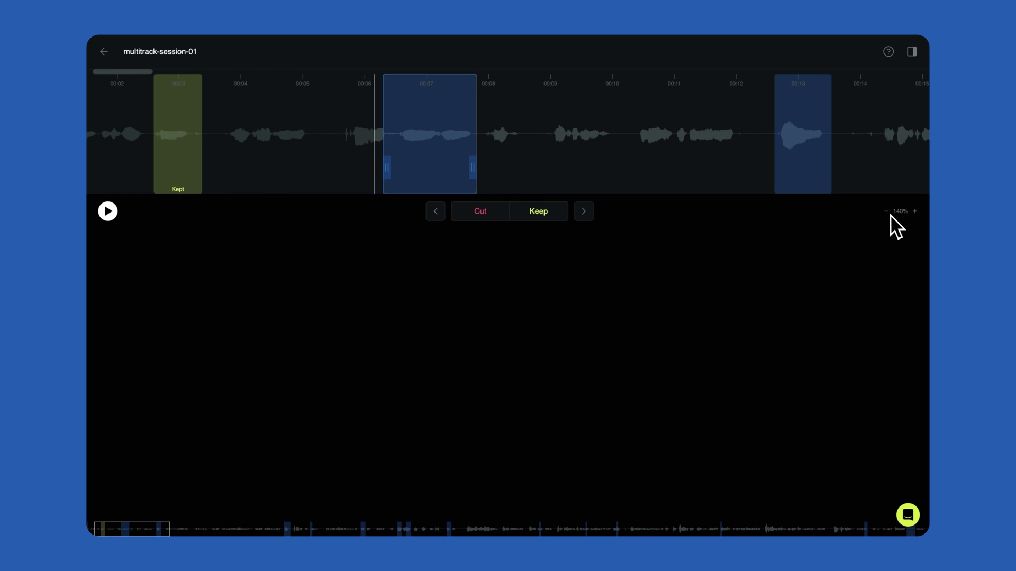
pyautogui.click(888, 216)
pyautogui.click(888, 215)
pyautogui.click(887, 216)
pyautogui.click(888, 216)
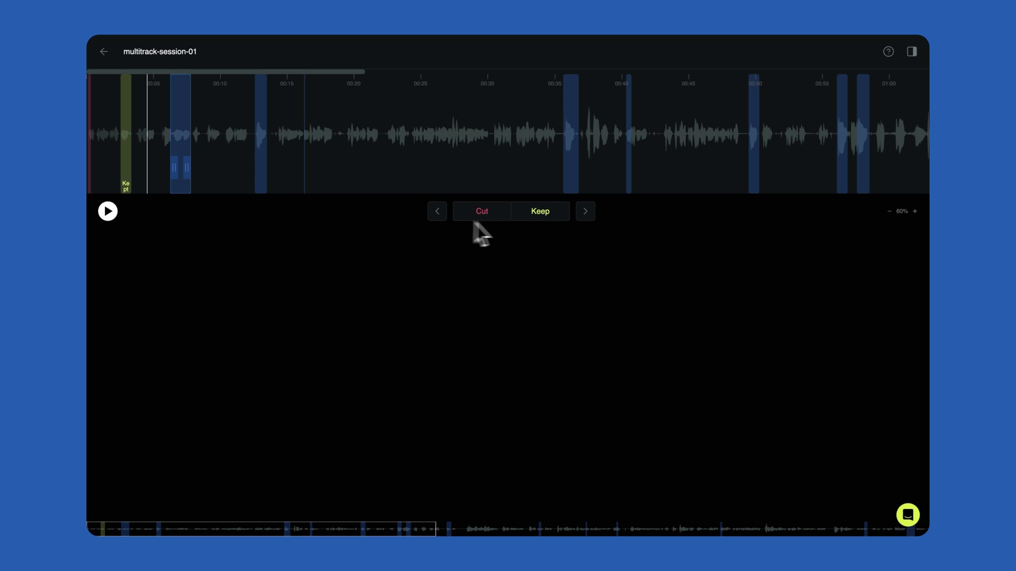
# Skip forward through the next four suggested edits
pyautogui.click(585, 212)
pyautogui.click(586, 212)
pyautogui.click(586, 212)
pyautogui.click(586, 211)
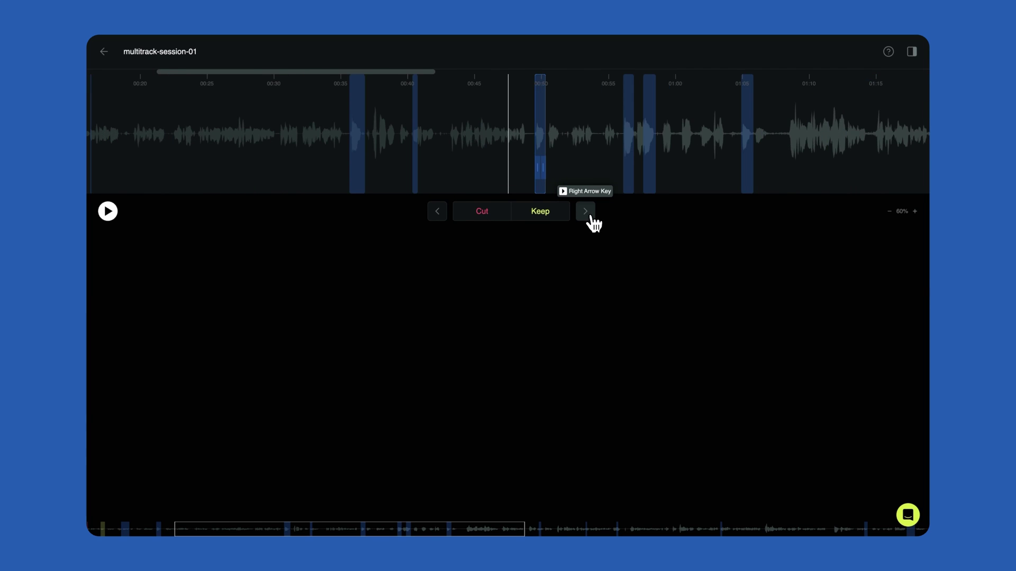
pyautogui.click(586, 212)
pyautogui.click(920, 167)
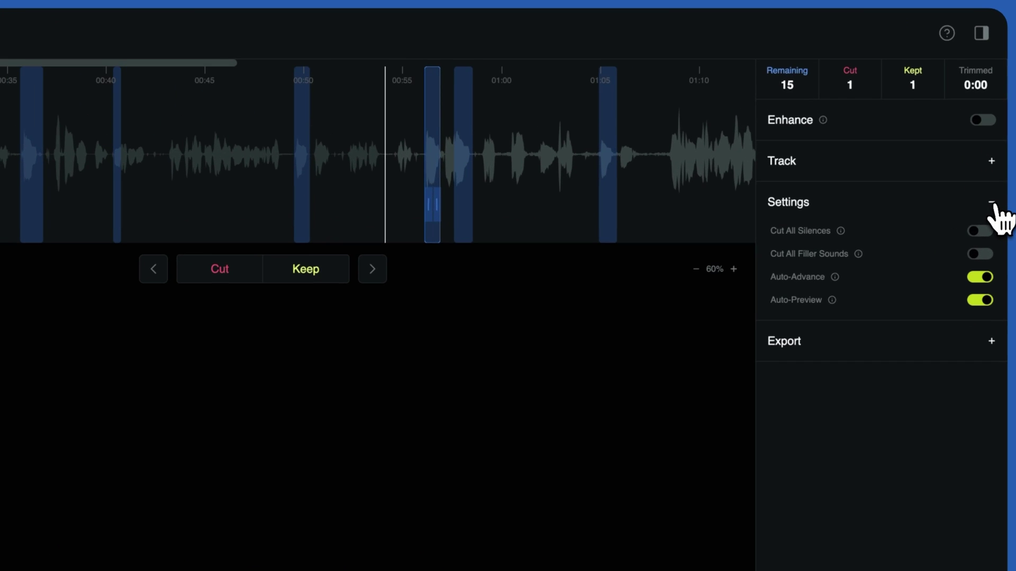
pyautogui.moveTo(819, 233)
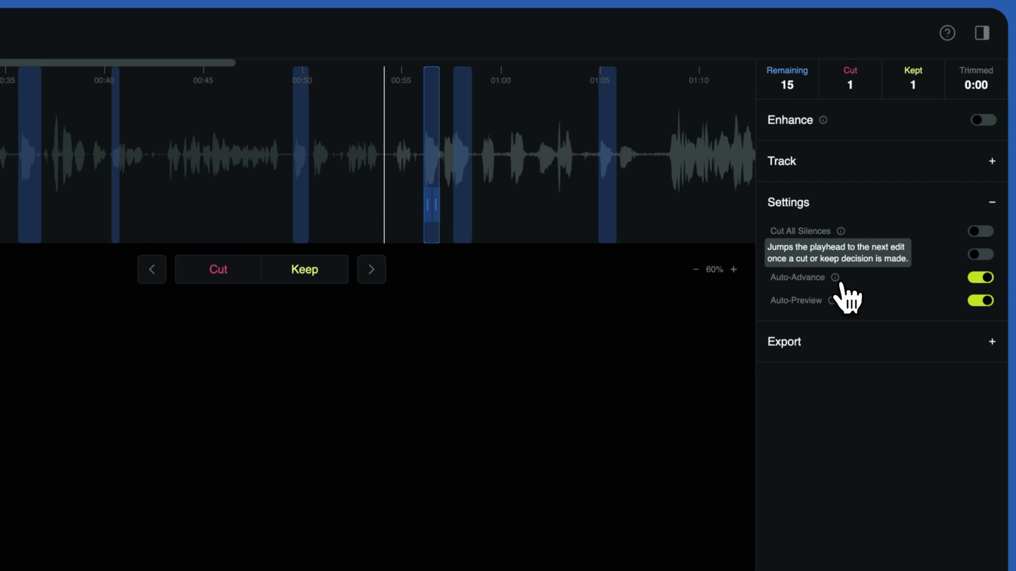
pyautogui.moveTo(832, 300)
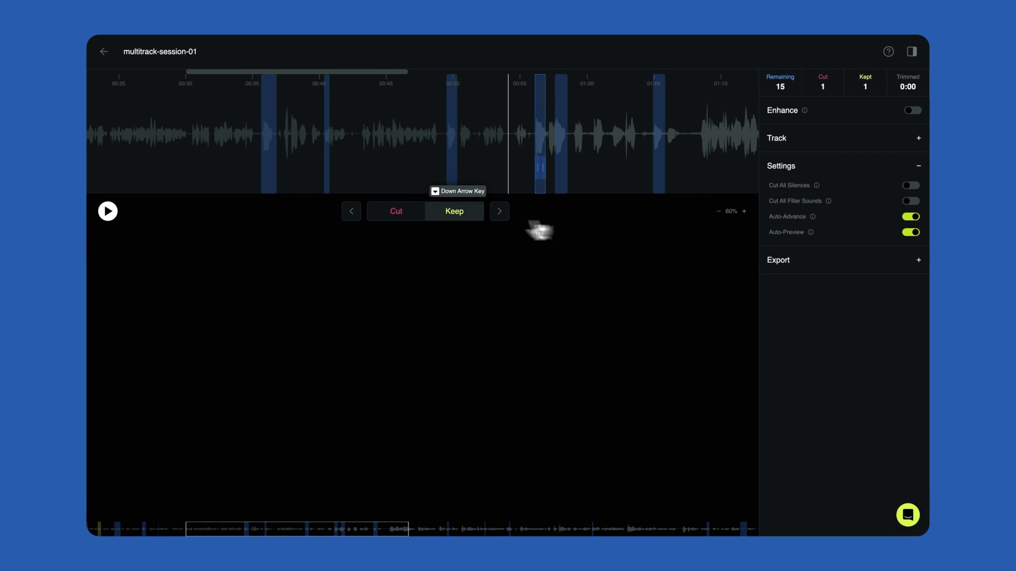
# Decide the next suggestions: cut those at 01:05 and 01:20, keep the one near 01:30
pyautogui.click(399, 218)
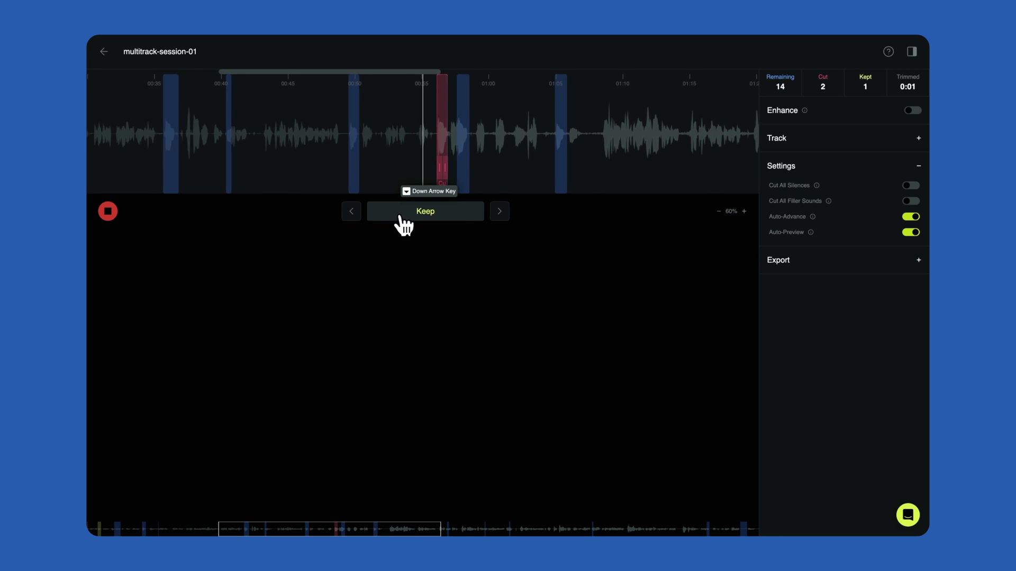
pyautogui.click(499, 215)
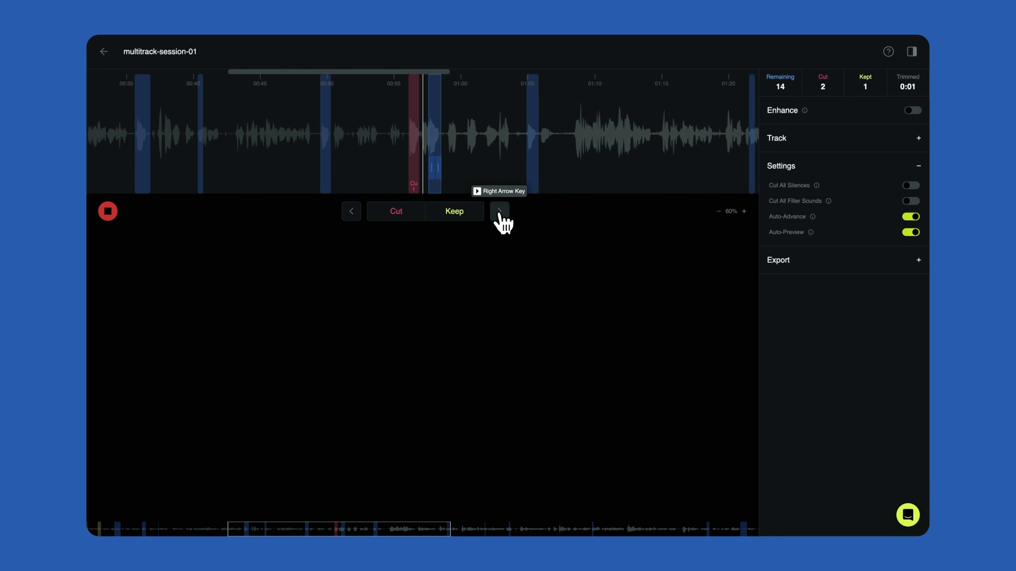
pyautogui.click(463, 227)
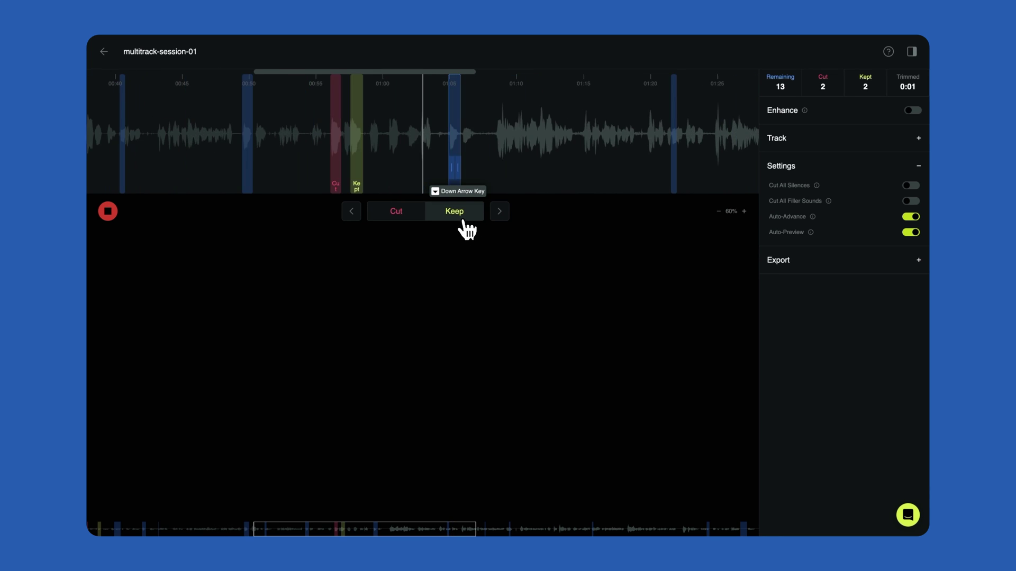
pyautogui.click(411, 226)
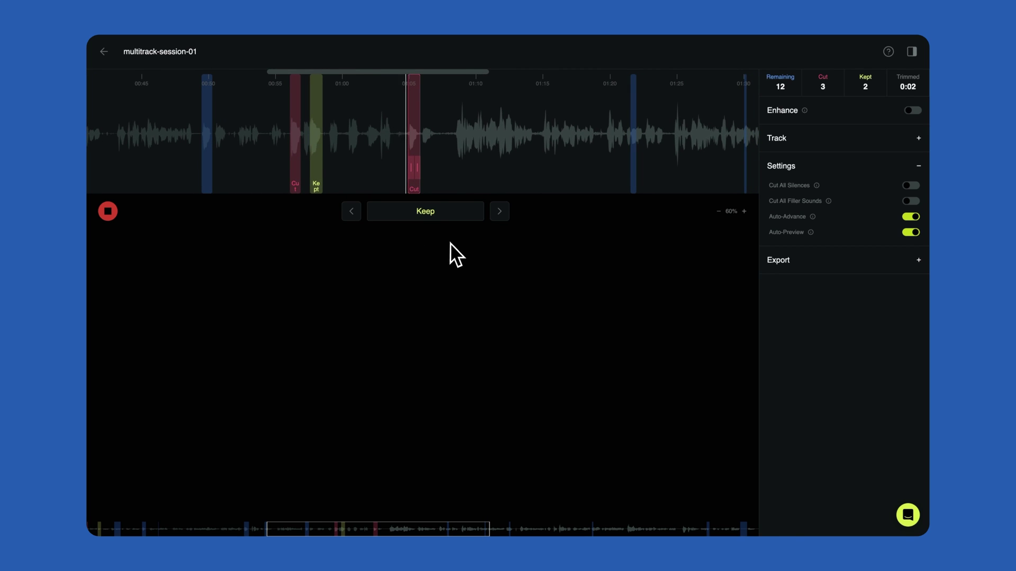
pyautogui.click(499, 212)
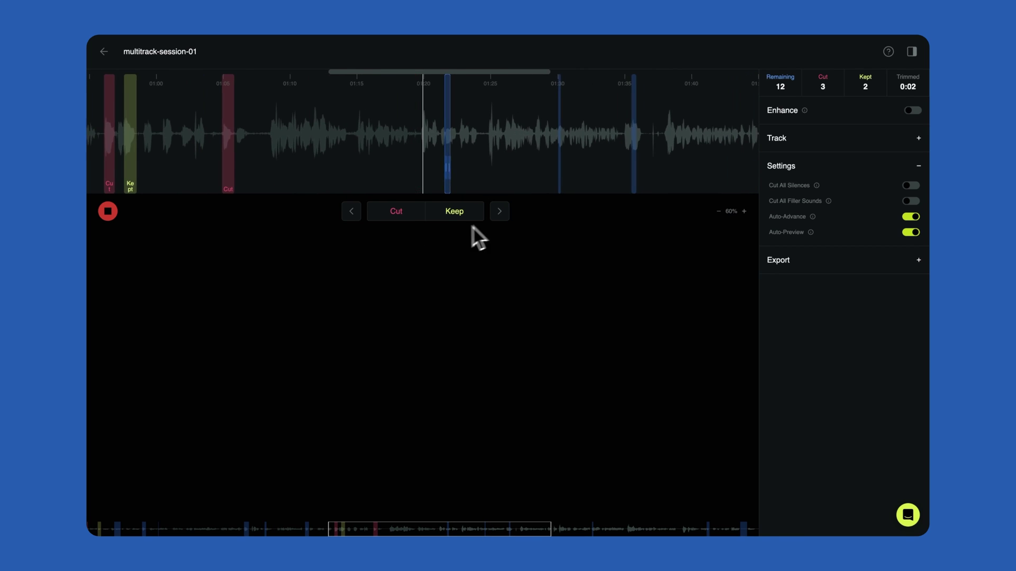
pyautogui.click(401, 222)
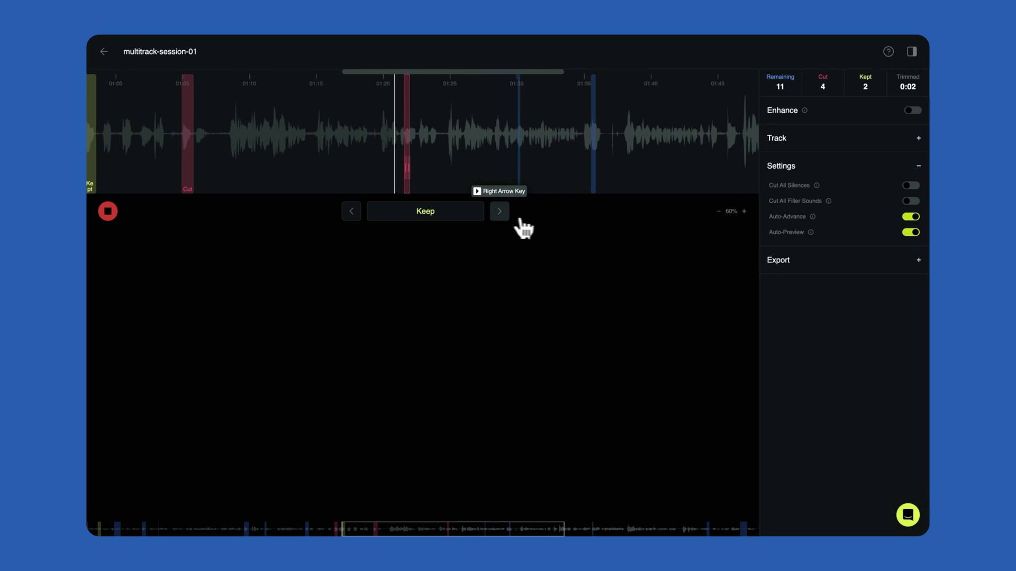
pyautogui.click(499, 213)
pyautogui.click(464, 217)
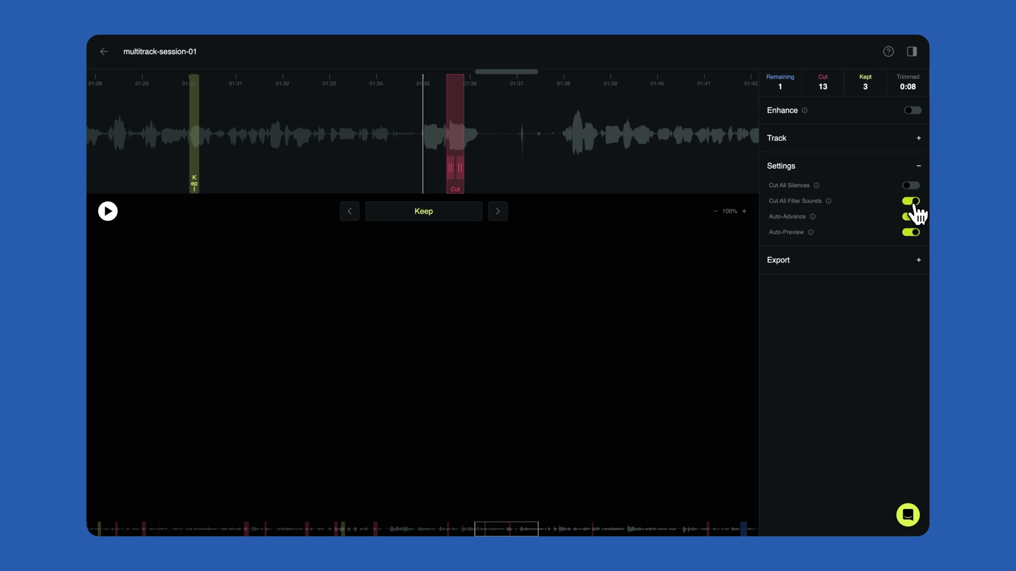
pyautogui.moveTo(821, 190)
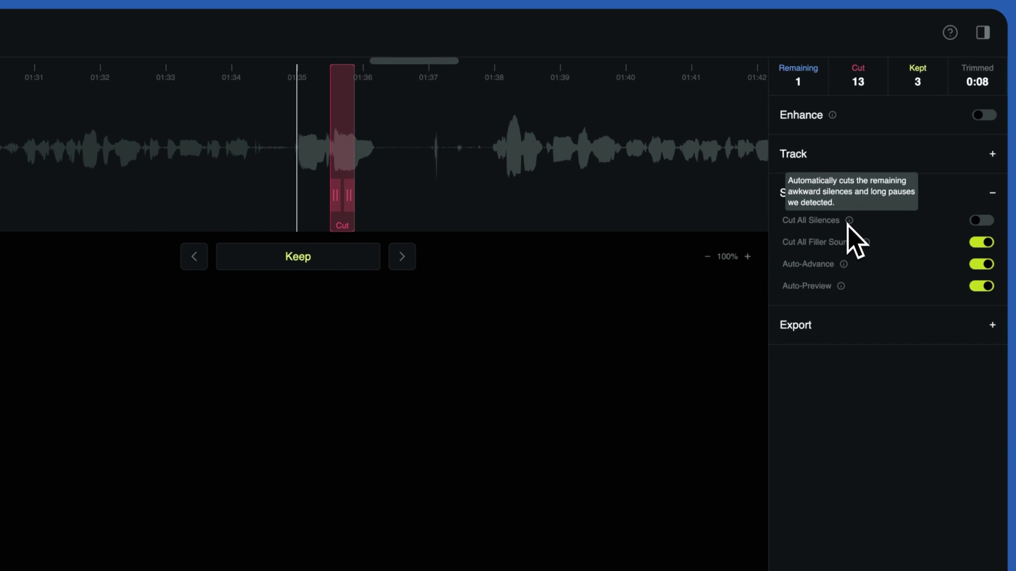
pyautogui.click(982, 221)
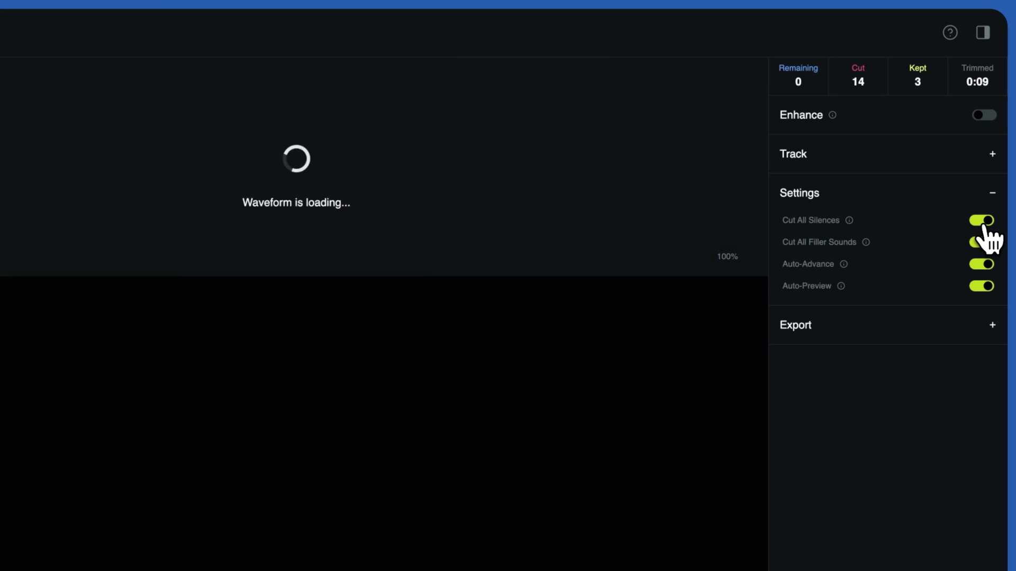
pyautogui.click(982, 222)
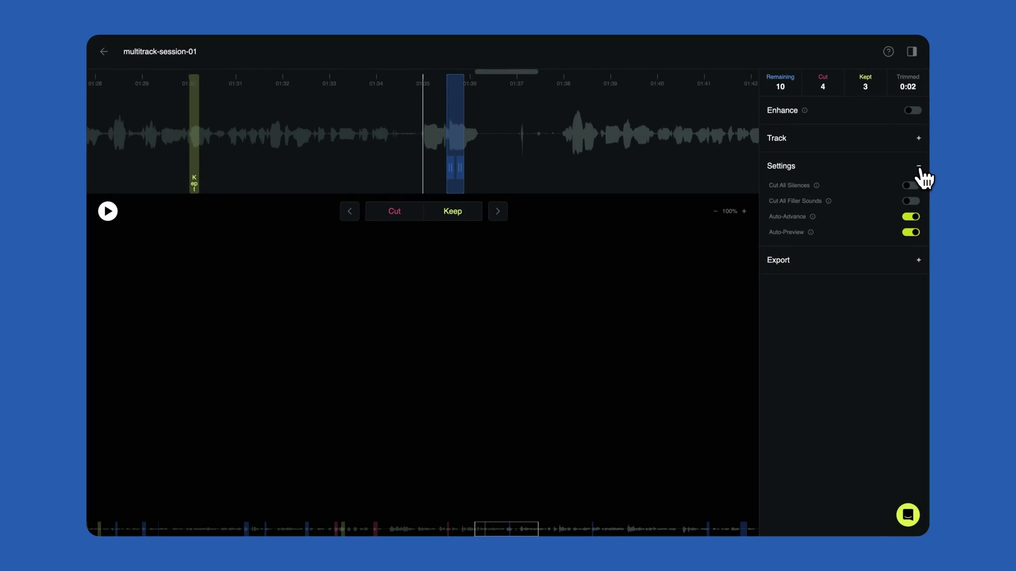
# Hide the settings and add a manual cut spanning 01:37 to 01:38, previewing it
pyautogui.click(919, 167)
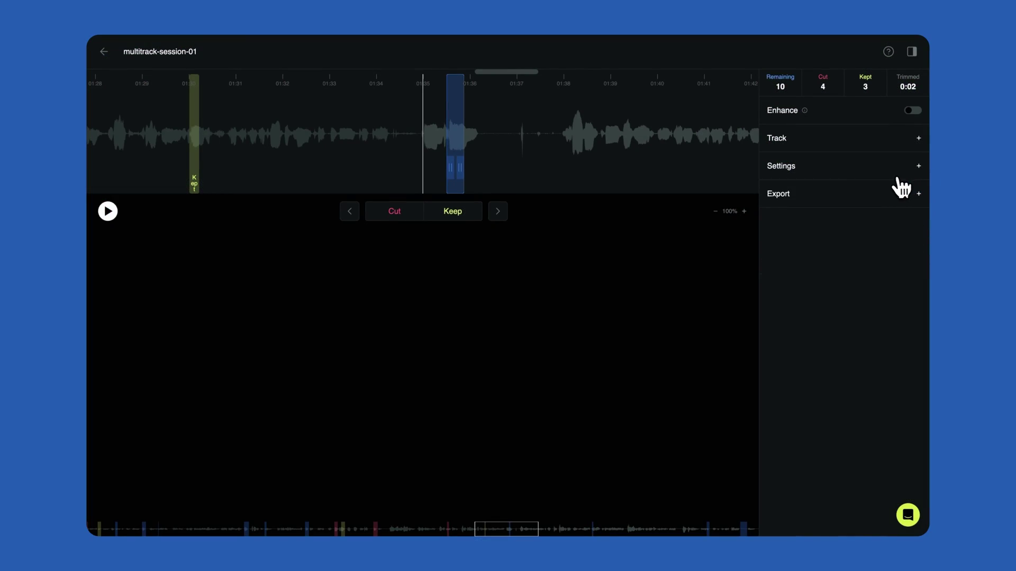
pyautogui.click(522, 139)
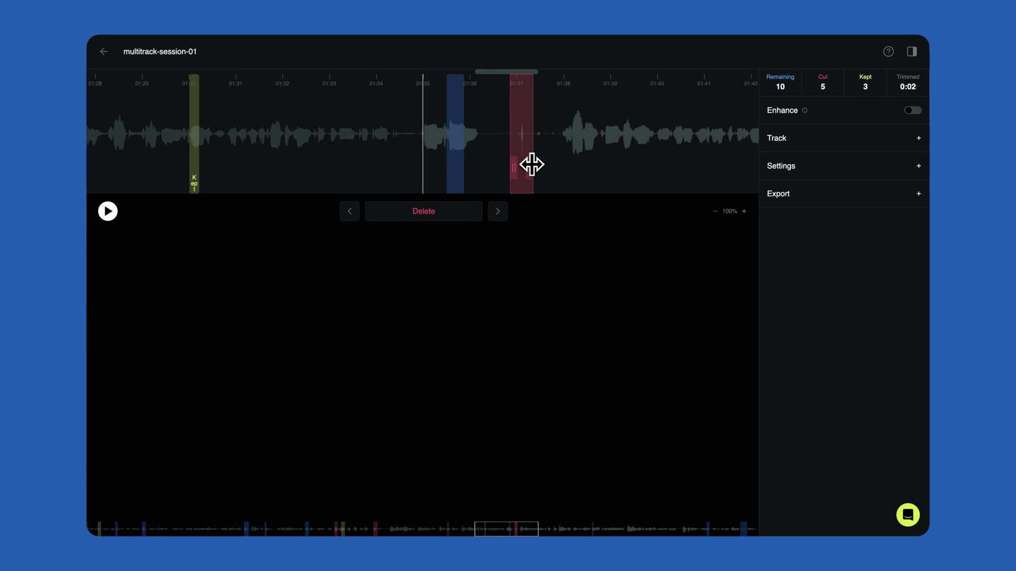
pyautogui.moveTo(532, 165); pyautogui.dragTo(543, 164)
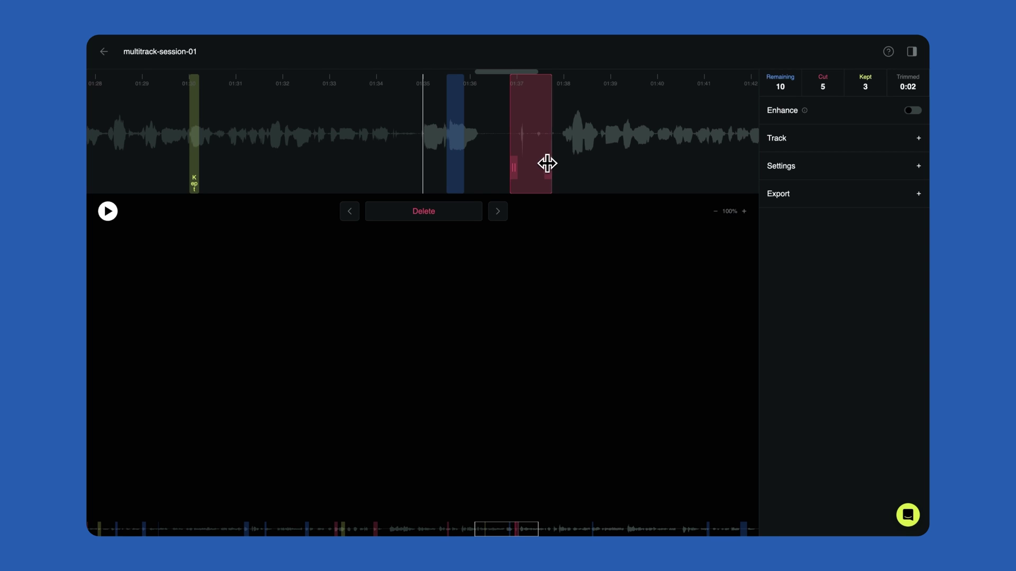
pyautogui.press('space')
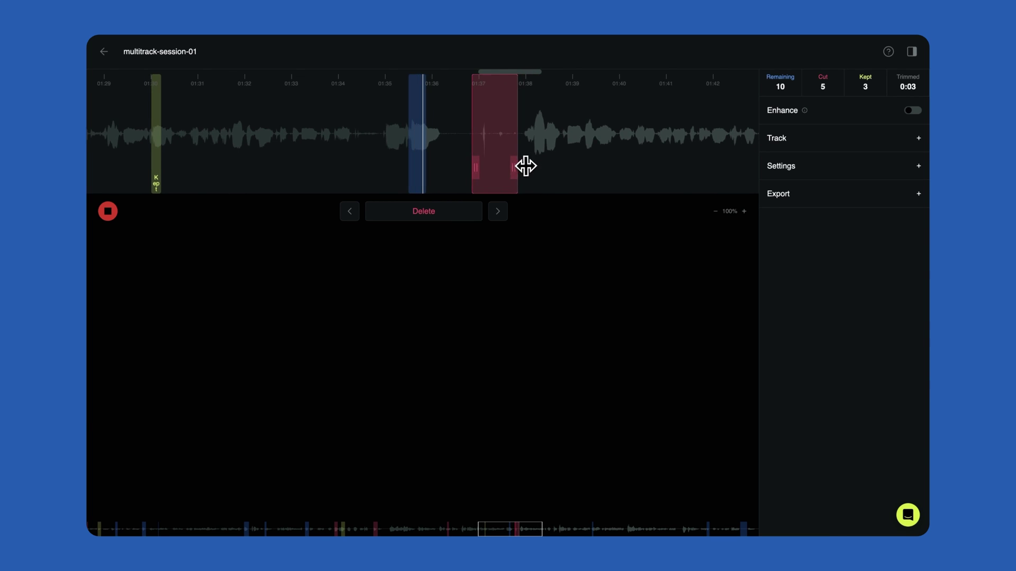
pyautogui.press('space')
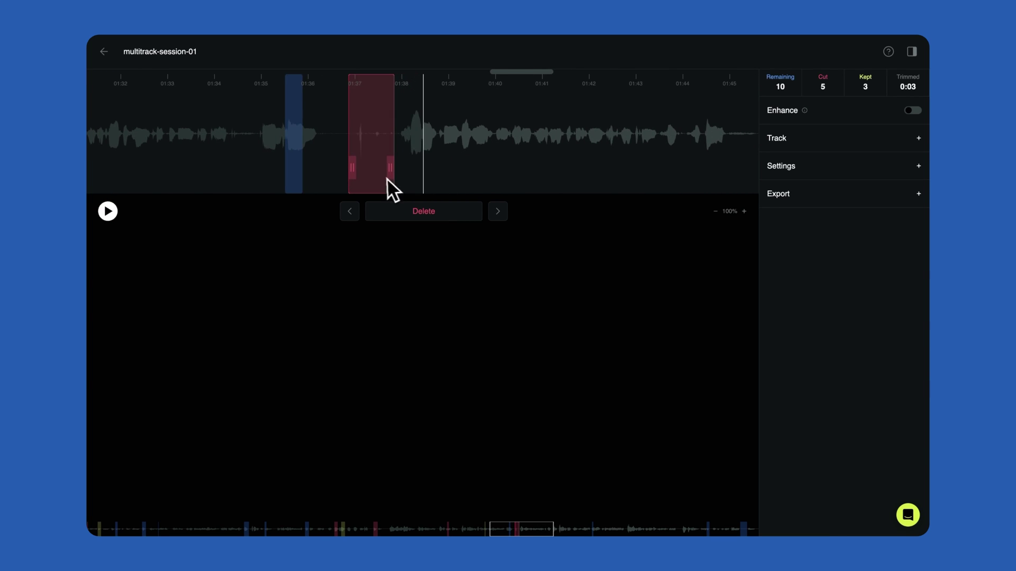
# Shorten the manual cut's end, preview it again, then delete it
pyautogui.moveTo(390, 168); pyautogui.dragTo(383, 169)
pyautogui.press('space')
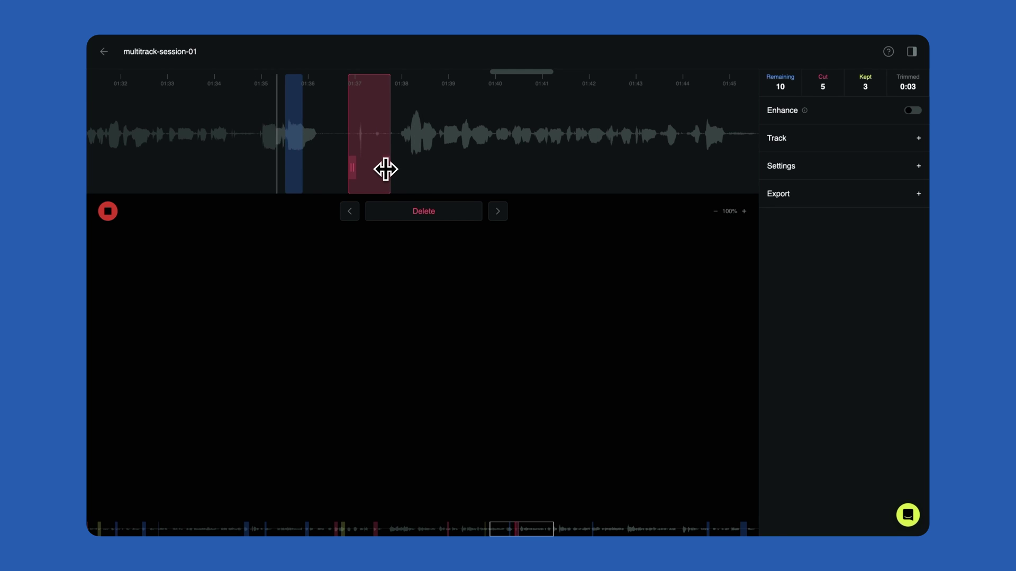
pyautogui.press('space')
pyautogui.click(421, 222)
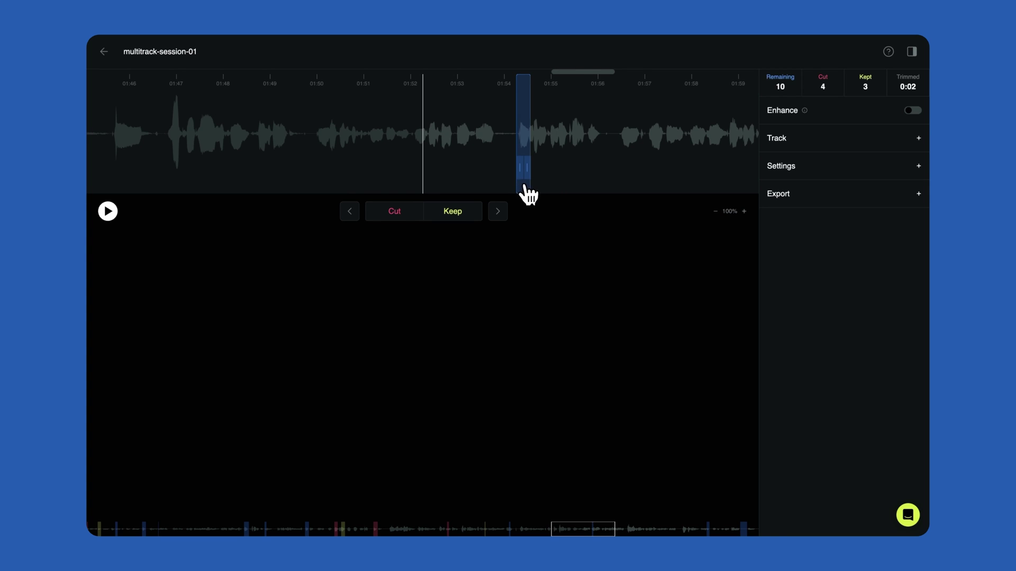
# Cut the 01:54 suggestion, jump to the remaining items, and switch Enhance on
pyautogui.press('c')
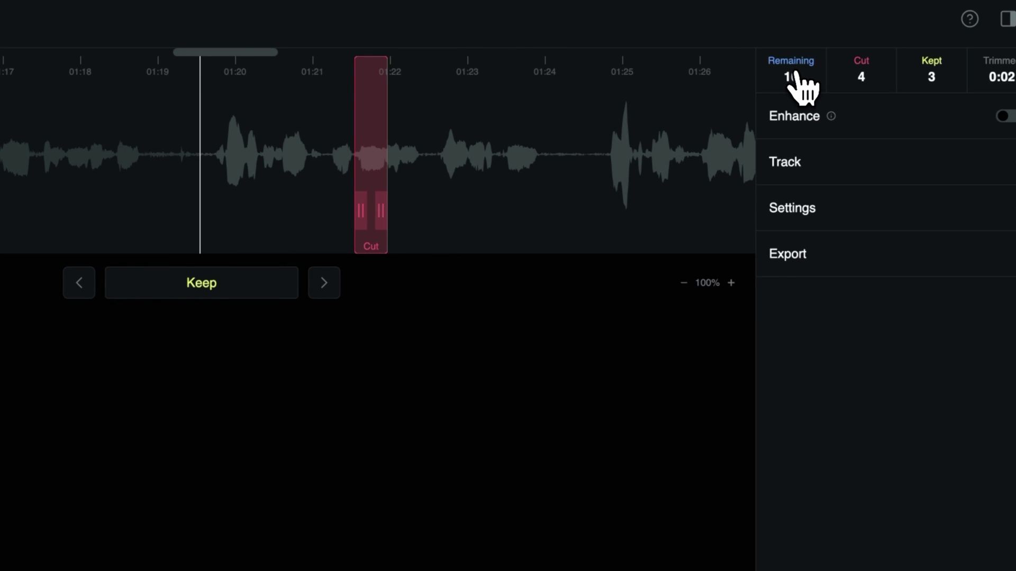
pyautogui.click(802, 87)
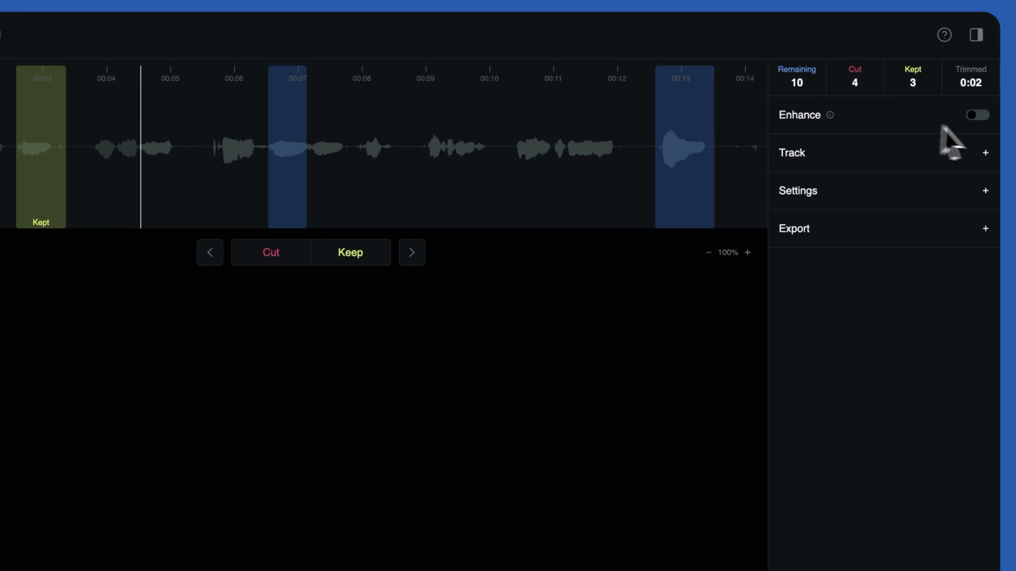
pyautogui.click(985, 116)
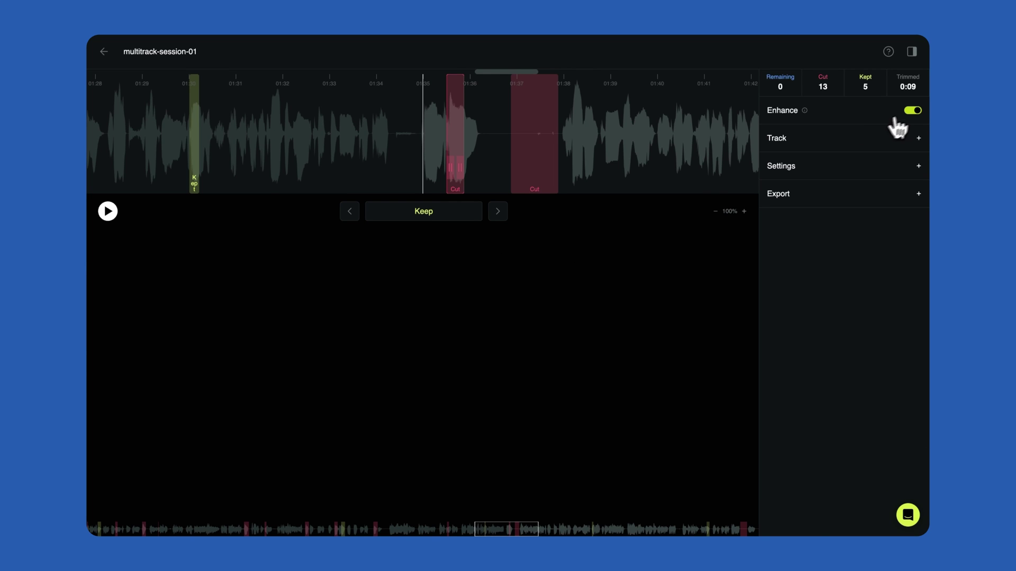
# Export the session with only .mp3 enabled after checking its MP3 settings
pyautogui.click(914, 111)
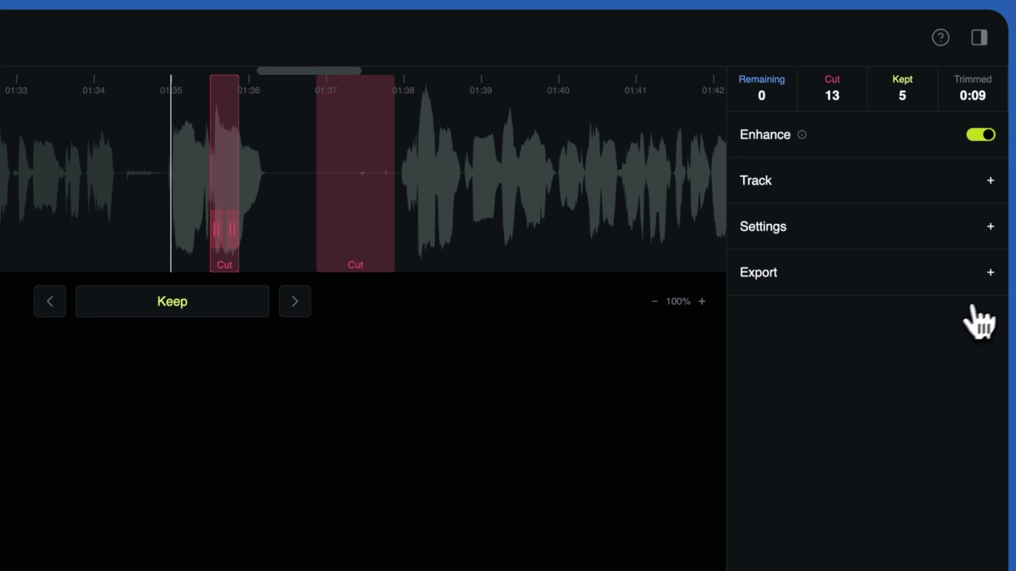
pyautogui.click(991, 273)
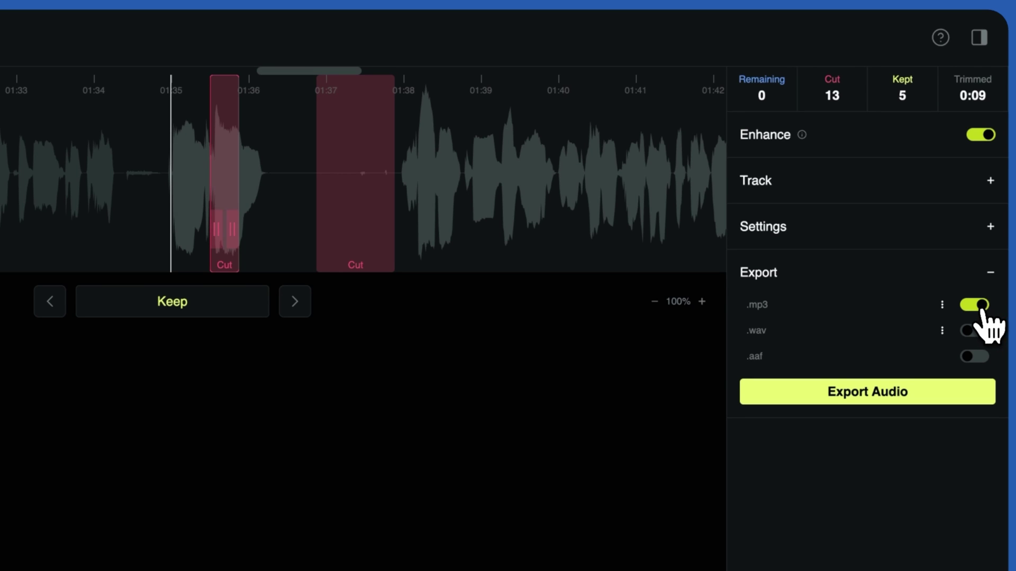
pyautogui.click(981, 307)
pyautogui.click(982, 307)
pyautogui.click(942, 305)
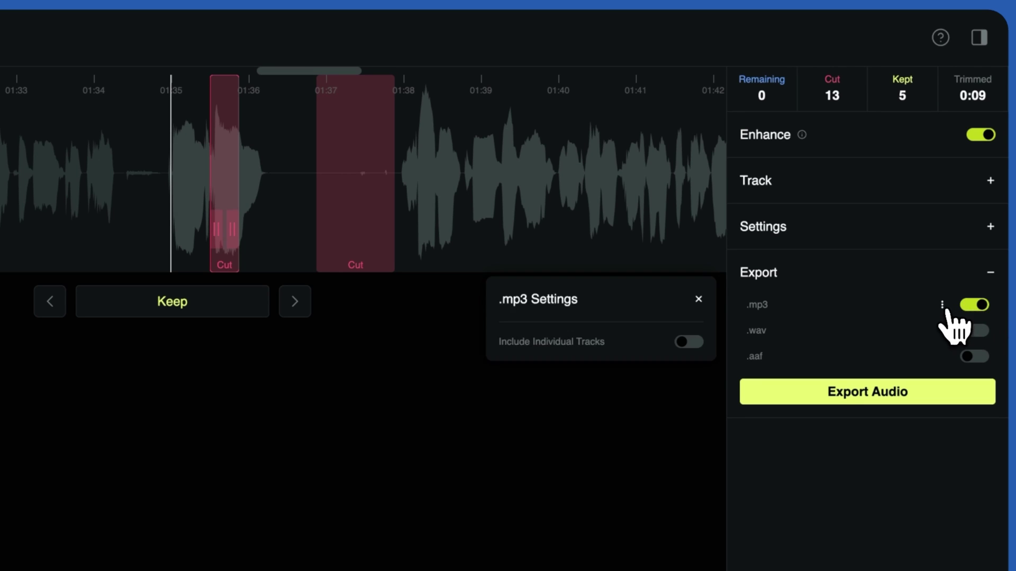
pyautogui.click(943, 308)
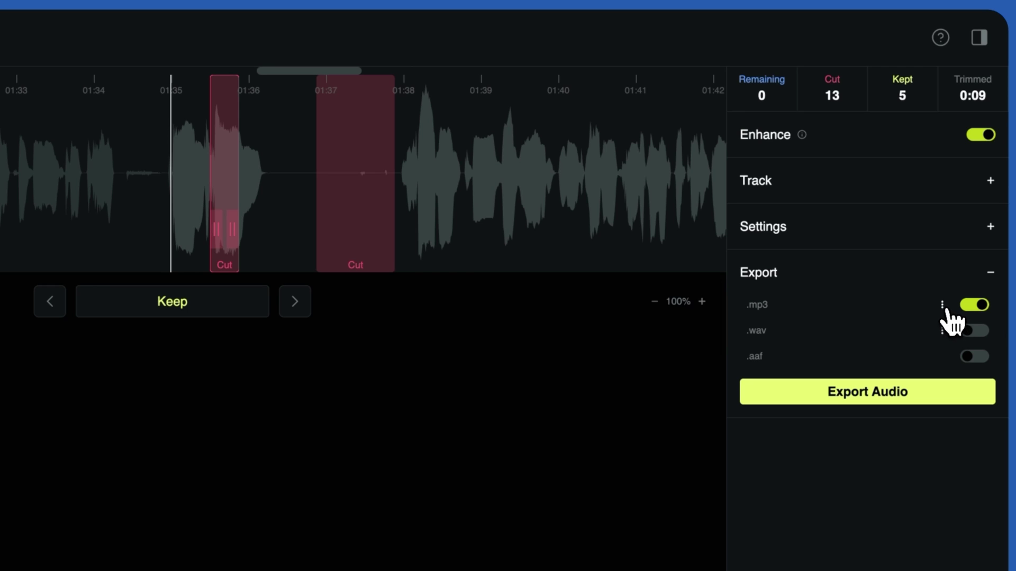
pyautogui.click(931, 398)
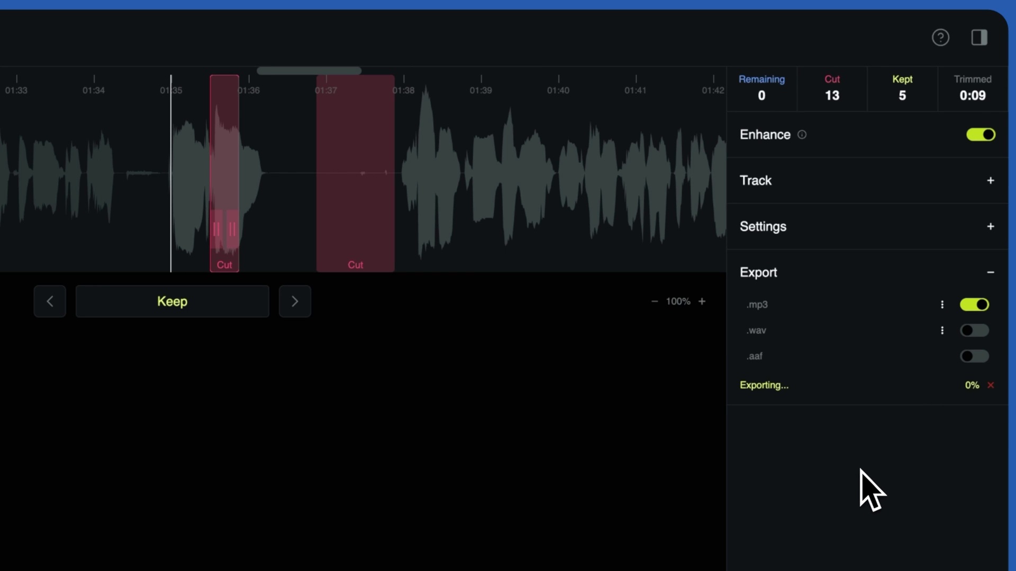